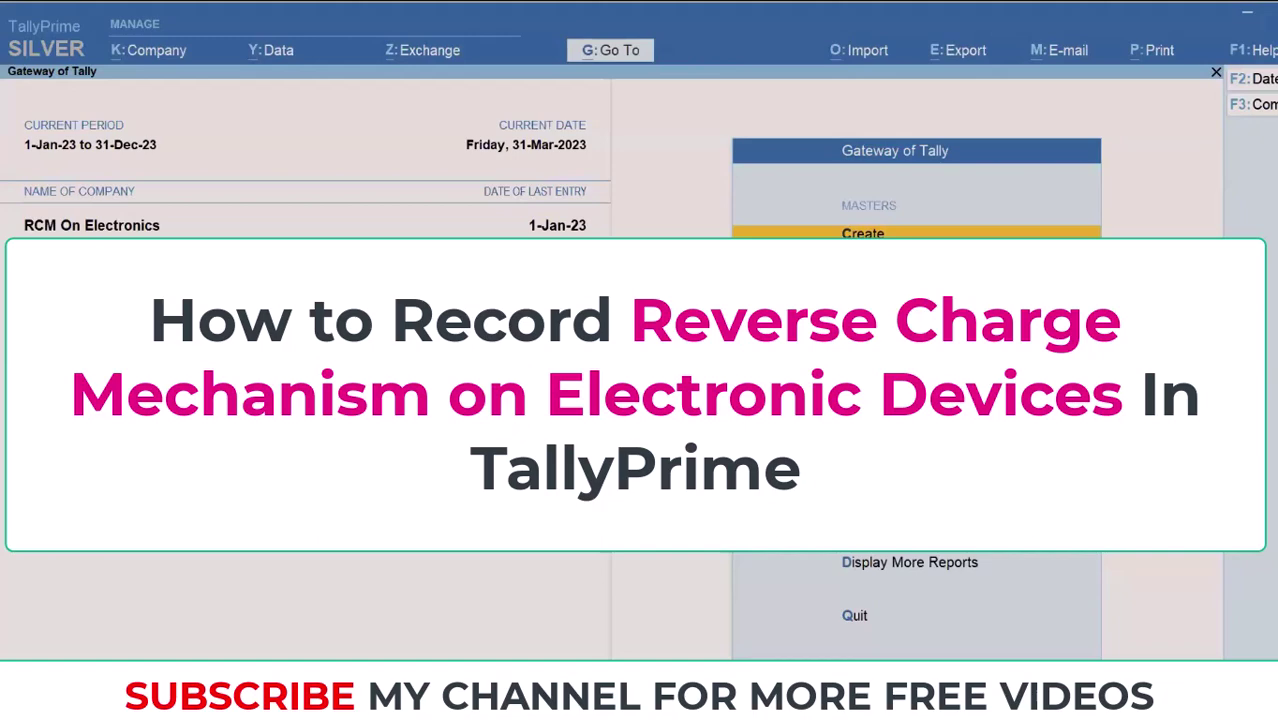
Start a sales voucher for Gulf Traders LLC with Sales Out of Scope as the sales ledger
key("Down")
key("Return")
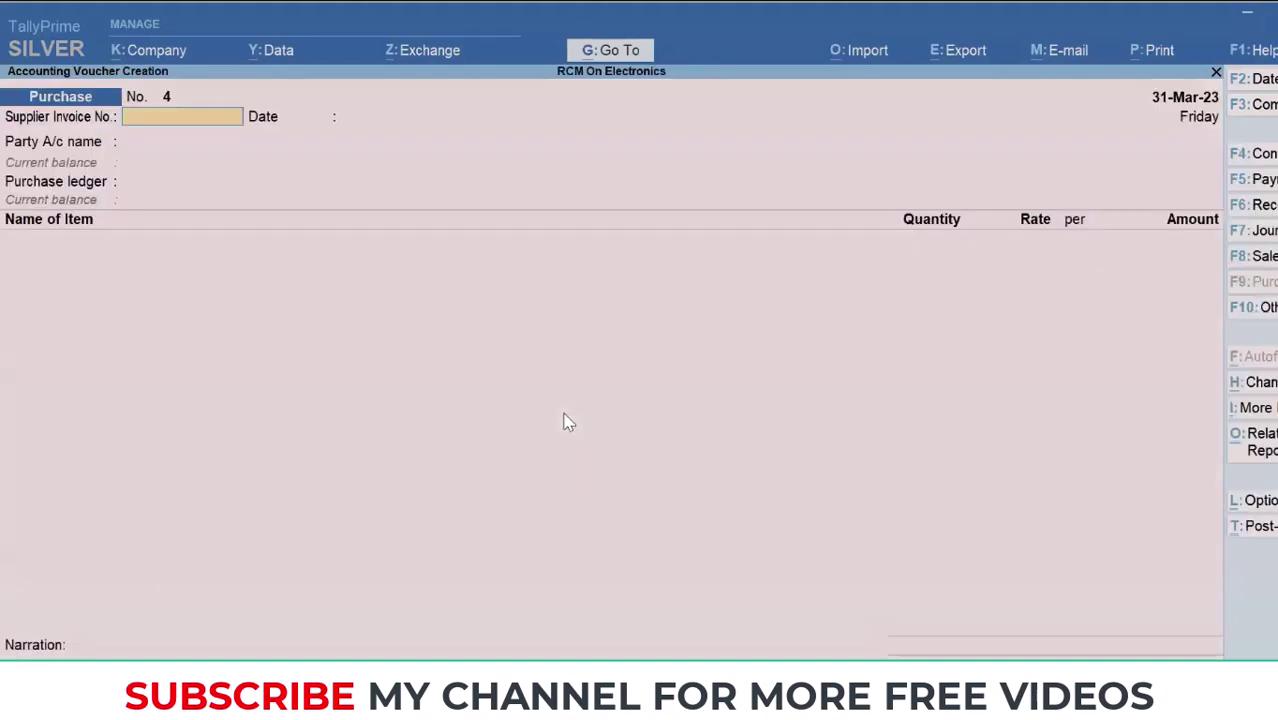
left_click(1266, 256)
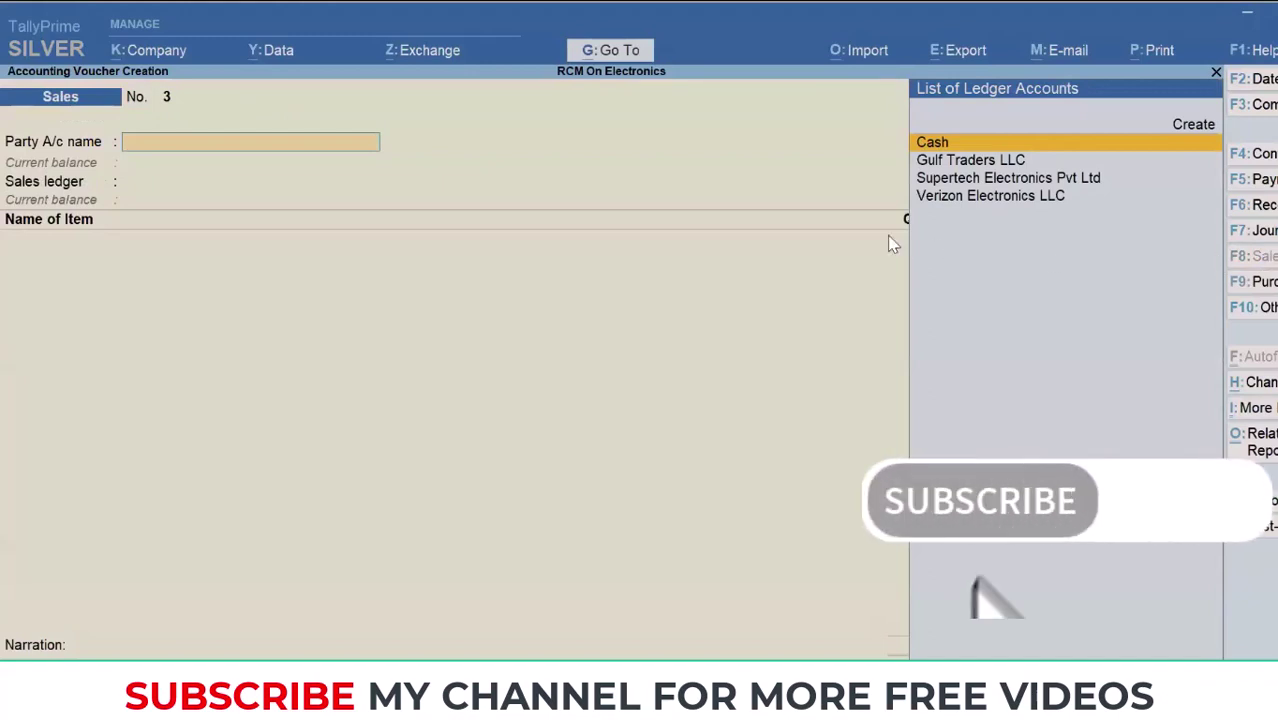
key("Down")
key("Return")
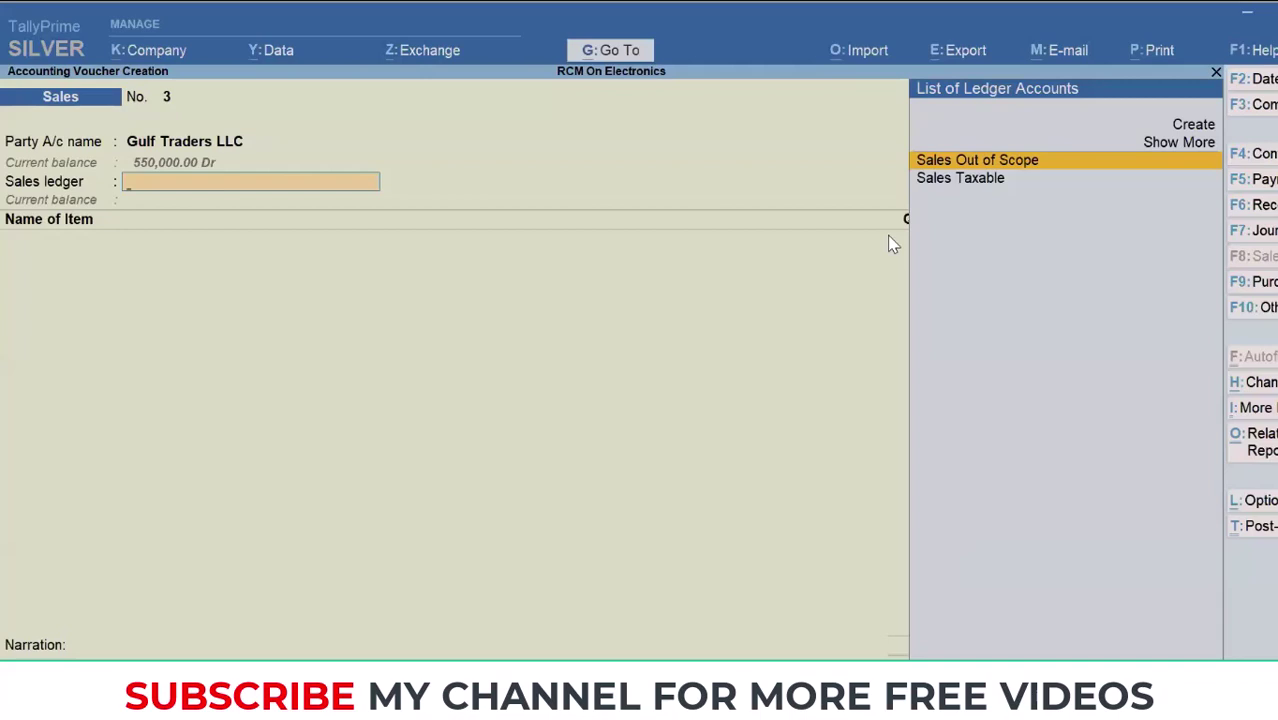
key("Return")
key("BackSpace")
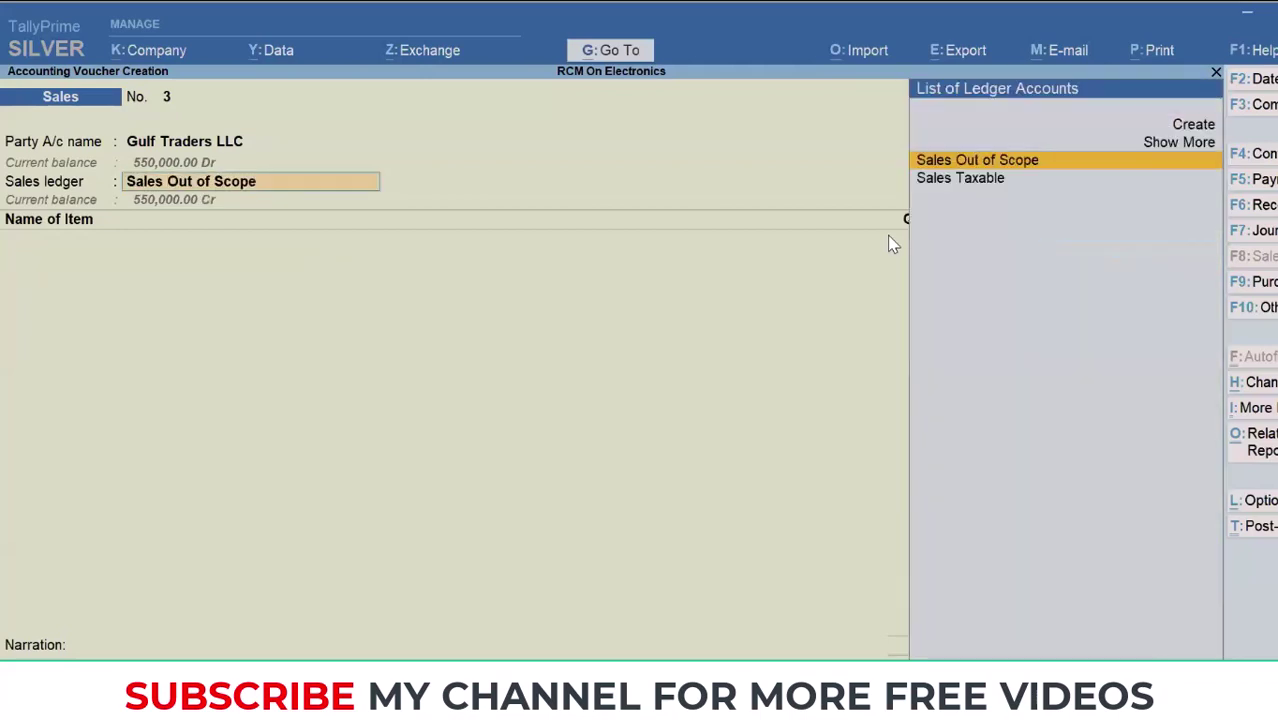
Examine the nature of transaction and taxability in the Sales Out of Scope ledger master and return to the voucher
key("ctrl")
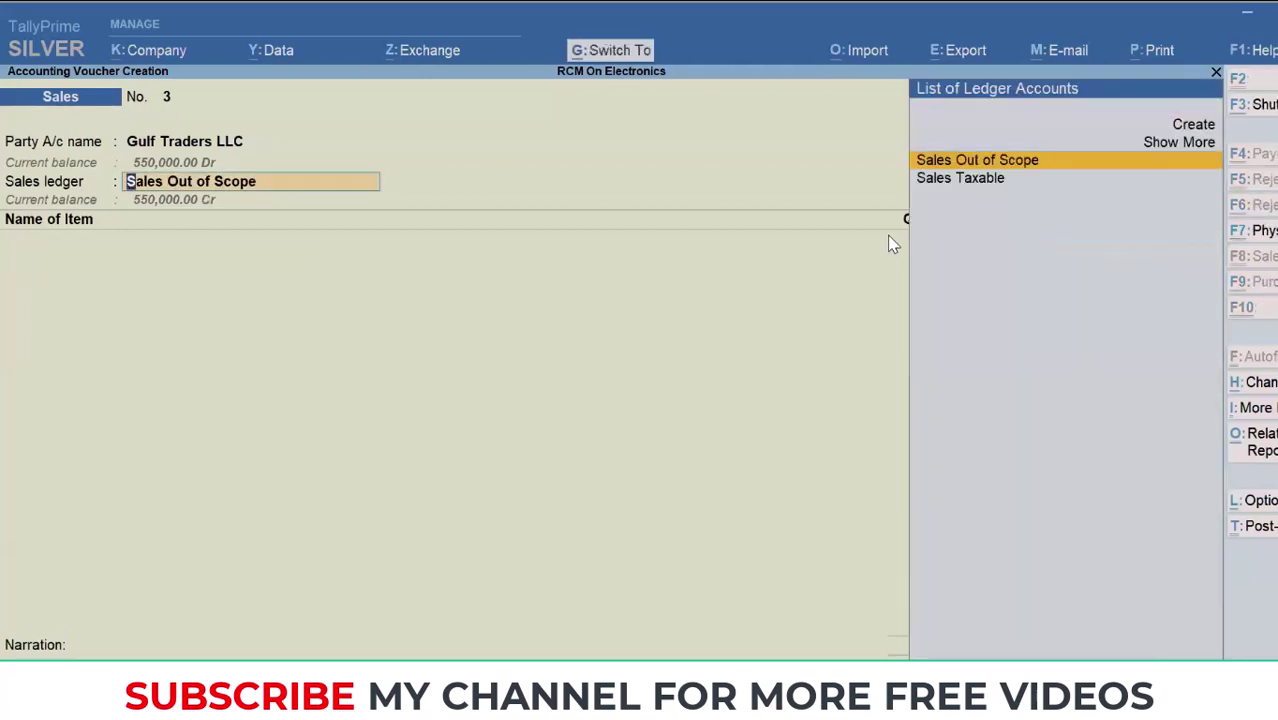
key("ctrl+Return")
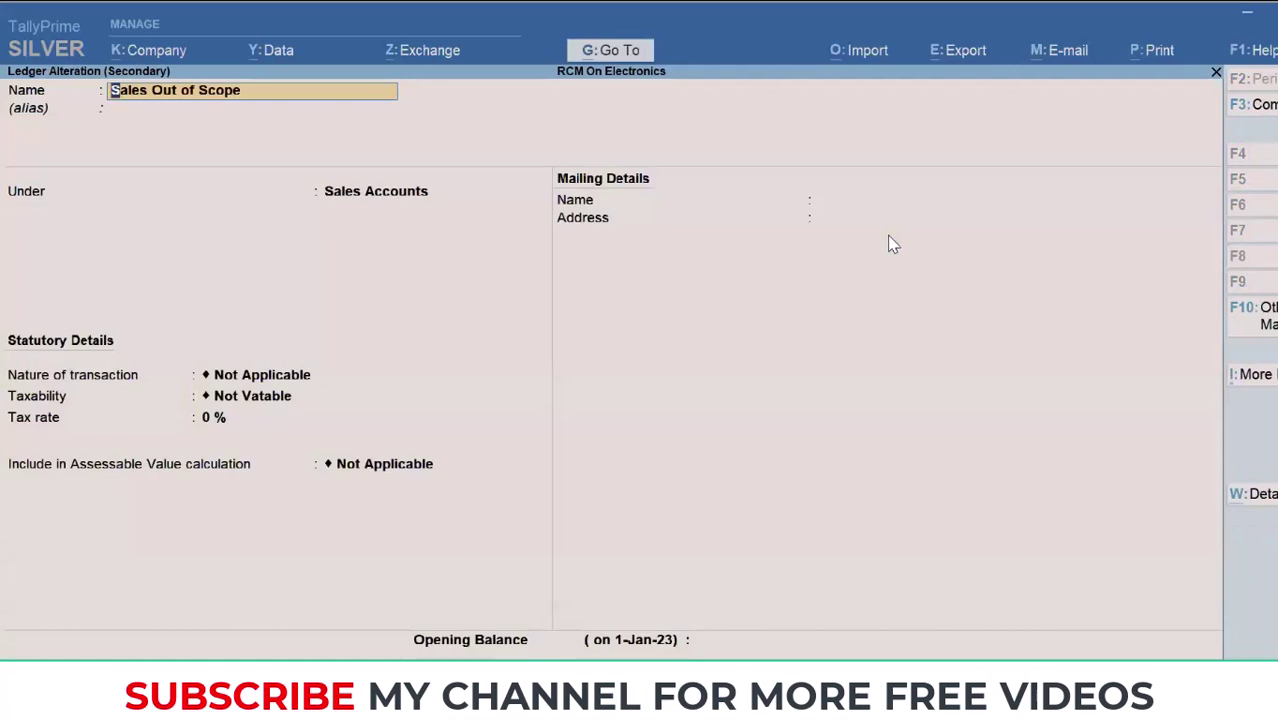
key("Return")
key("Return")
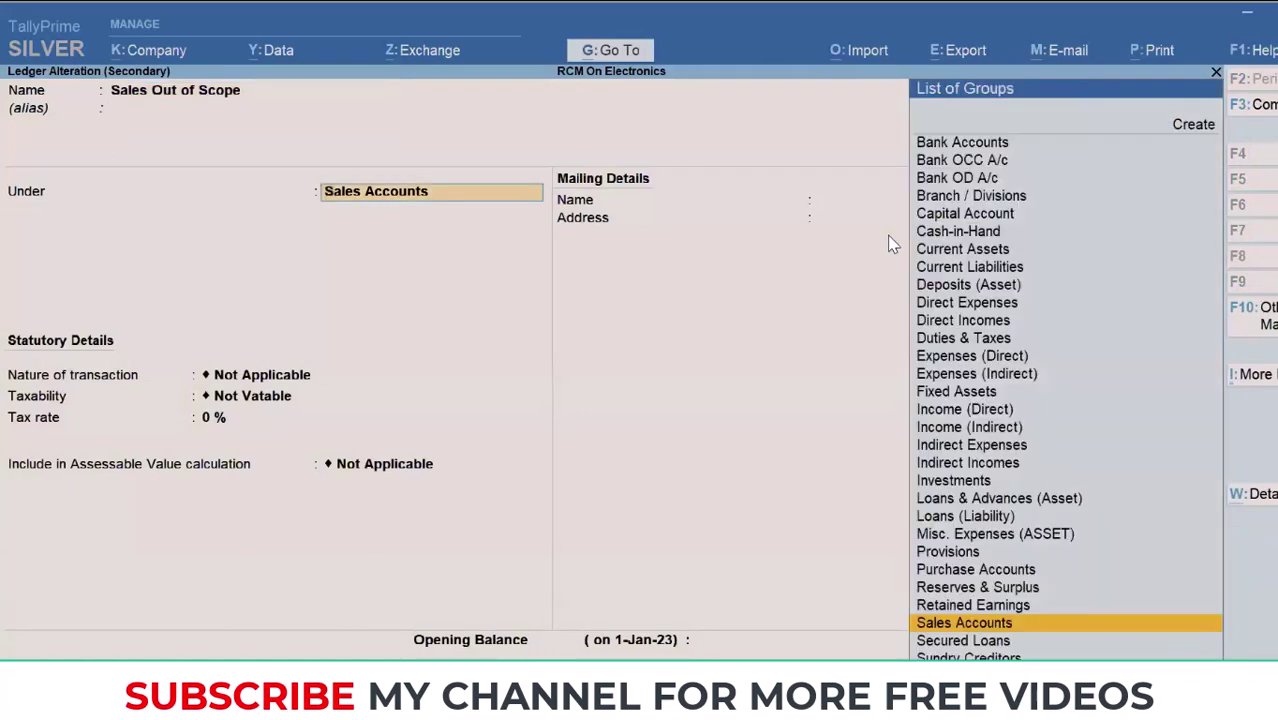
key("Return")
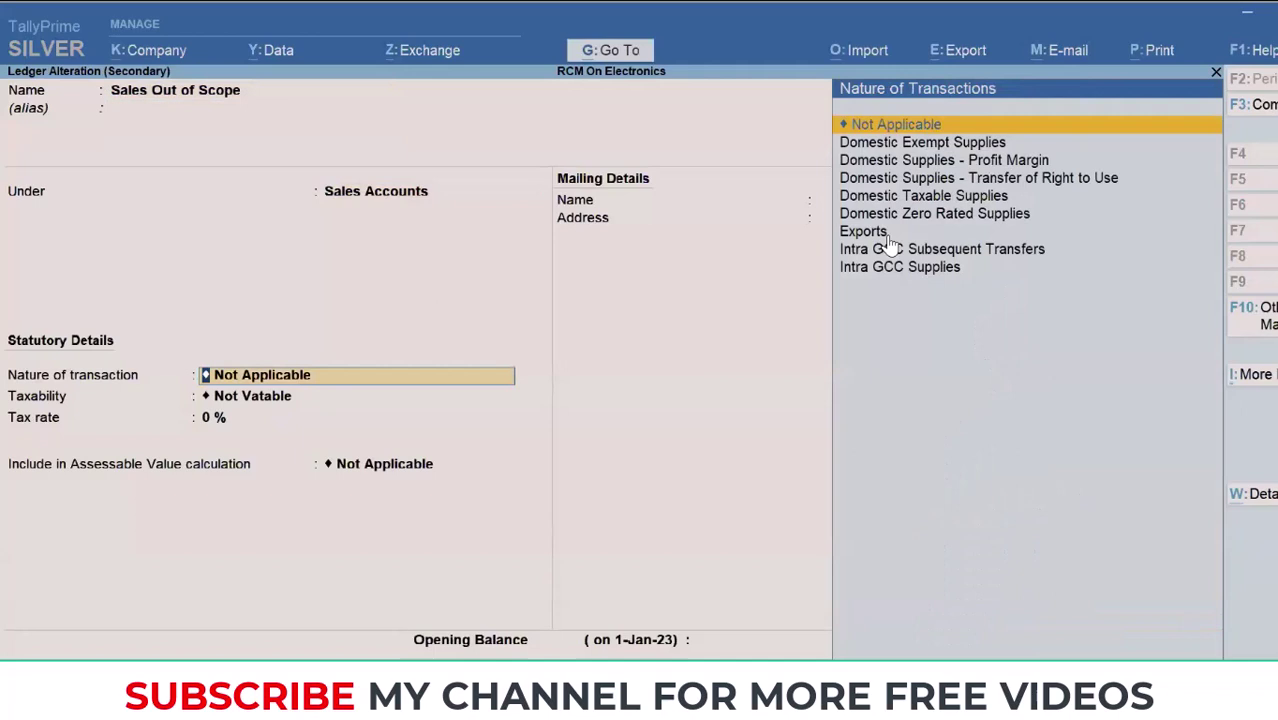
key("Return")
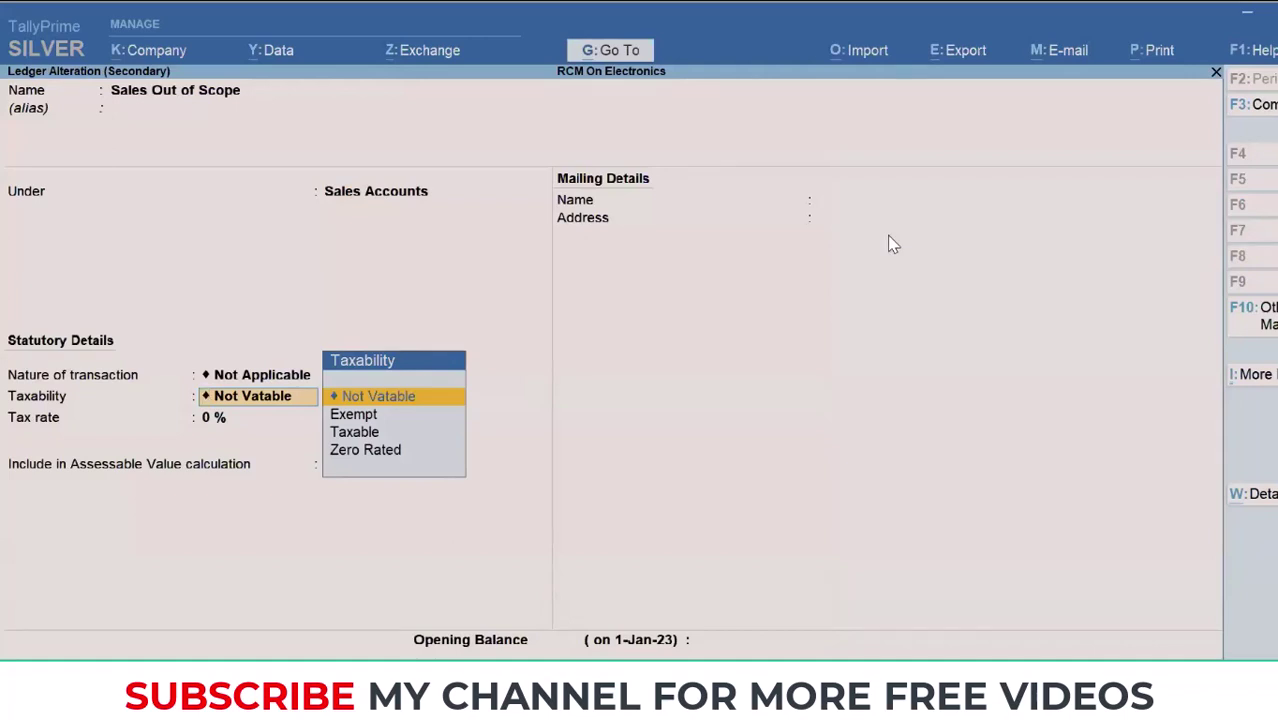
key("ctrl+a")
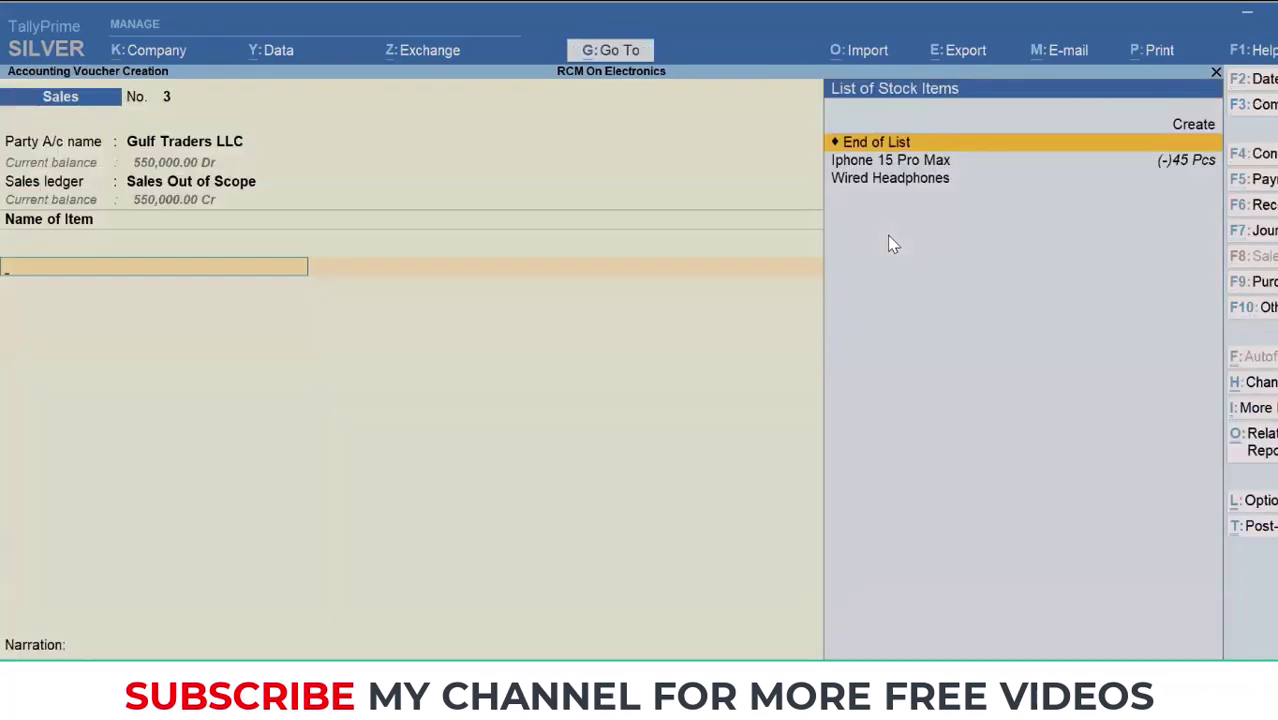
Add 55 Pcs of Iphone 15 Pro Max to the sales voucher at a rate of 5,500.00 per piece
key("Down")
key("Return")
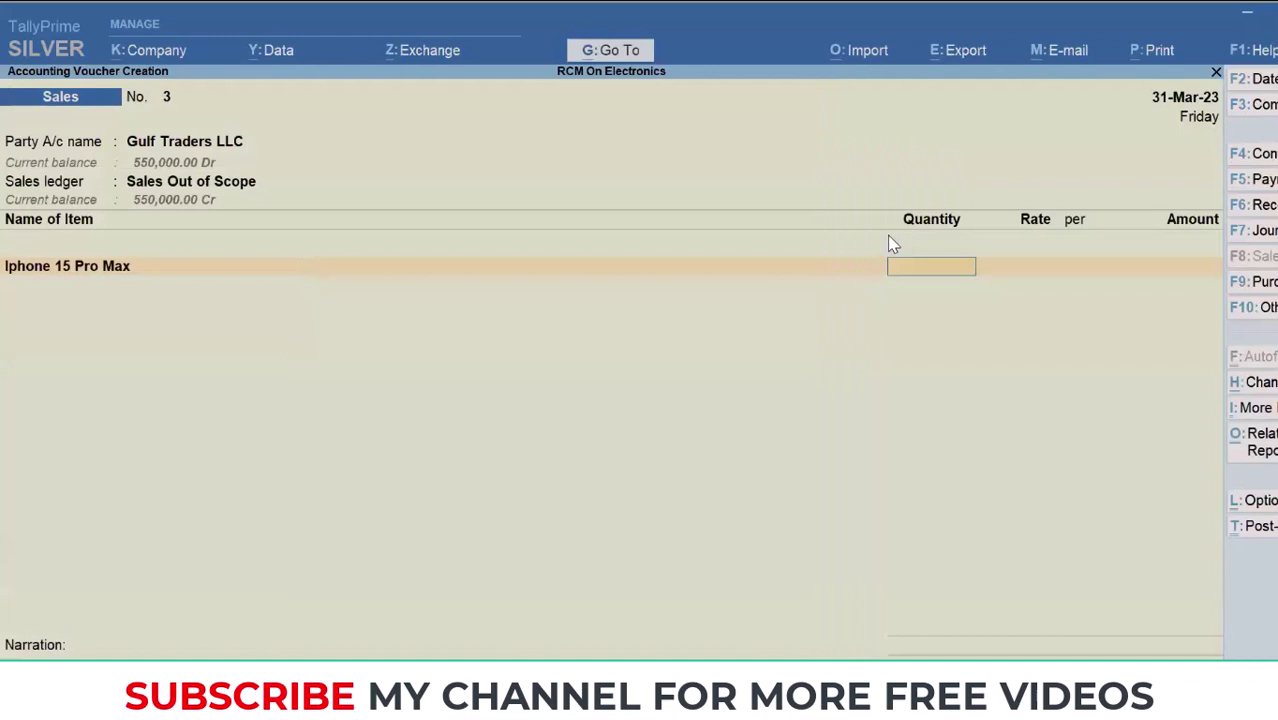
type("55")
key("Return")
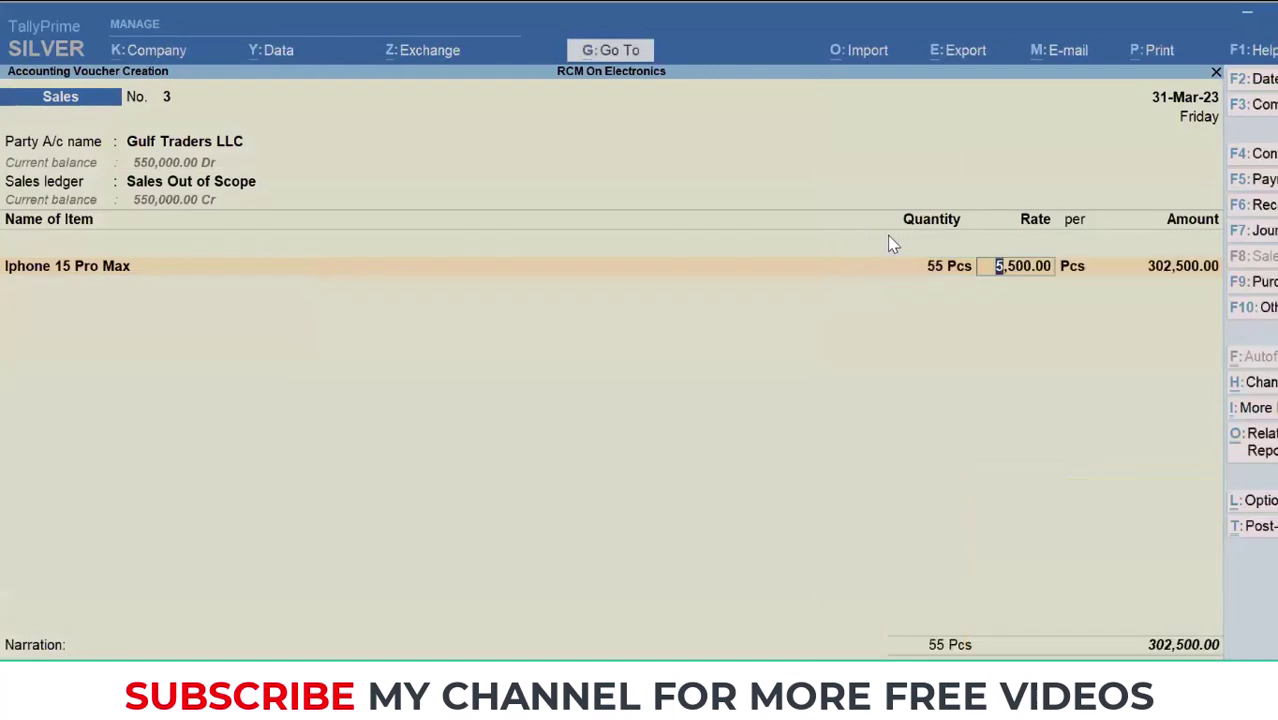
key("Return")
key("Return")
key("Return")
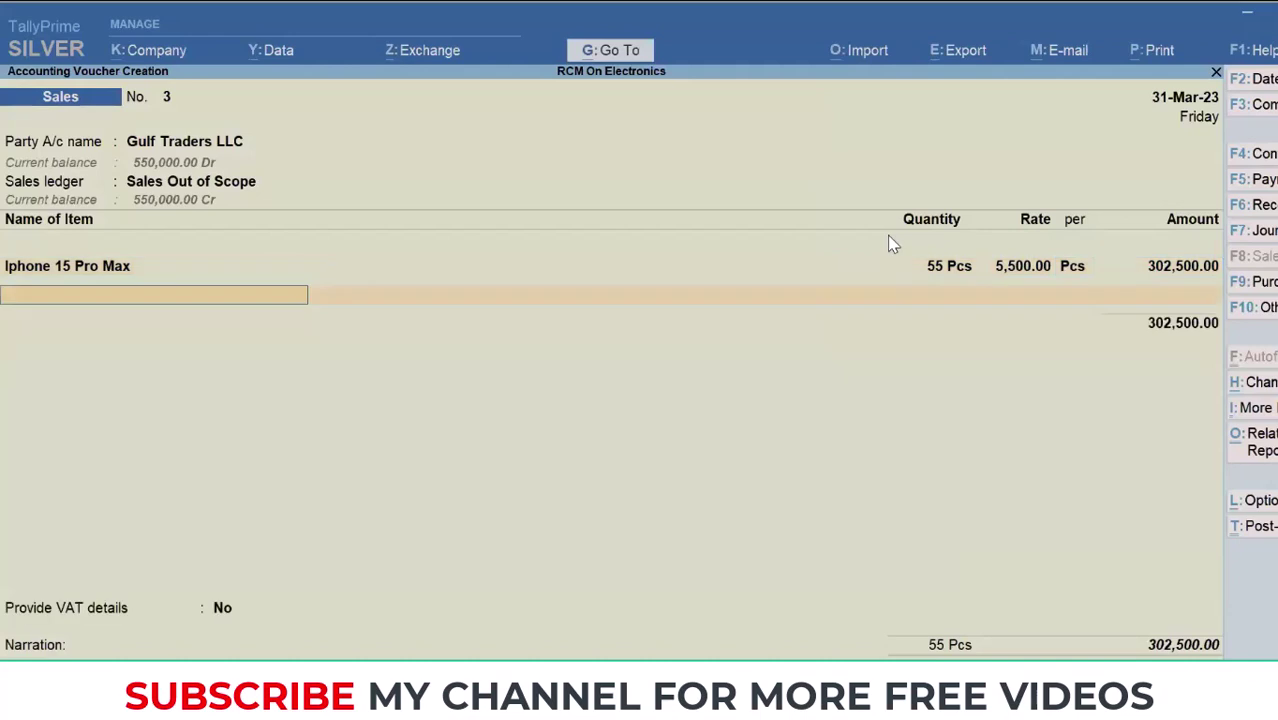
End the item list and add the Output Vat ledger below the item in the sales voucher
key("Return")
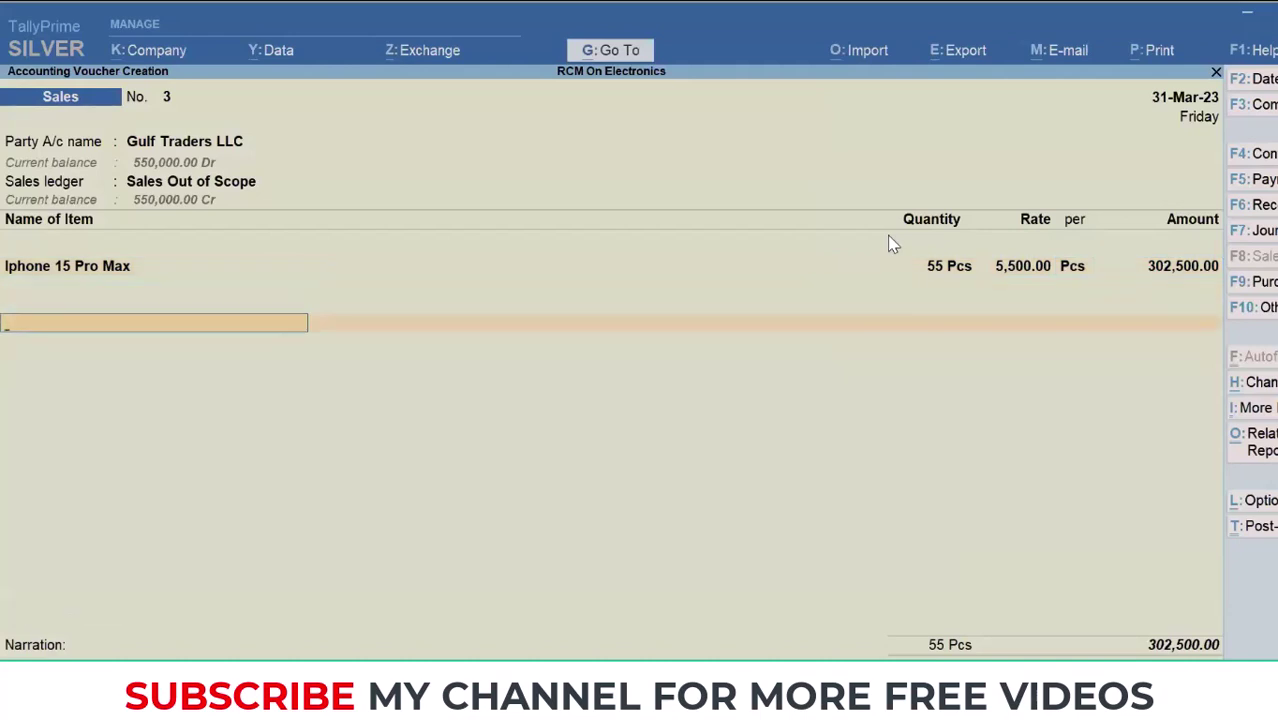
type("Ou")
key("Return")
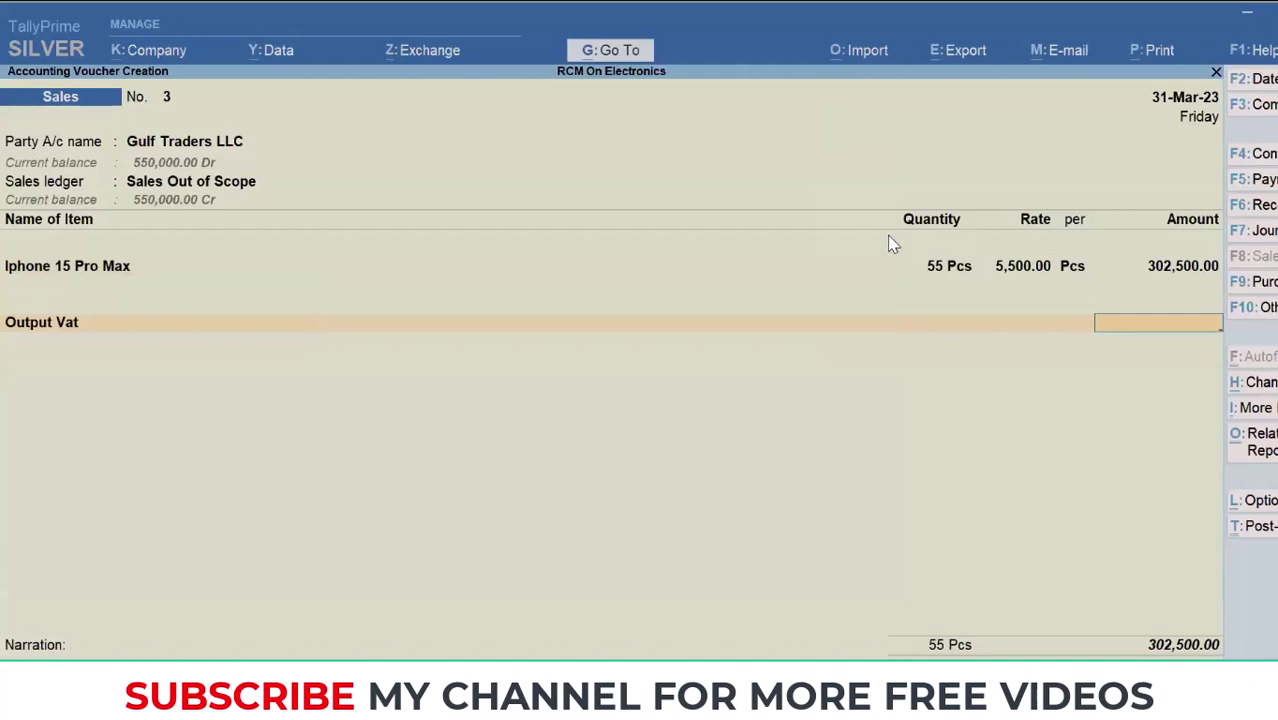
Go back to the voucher's sales ledger and recheck the statutory details of the Sales Out of Scope master
key("shift+Tab")
key("shift+Tab")
key("shift+Tab")
key("shift+Tab")
key("shift+Tab")
key("shift+Tab")
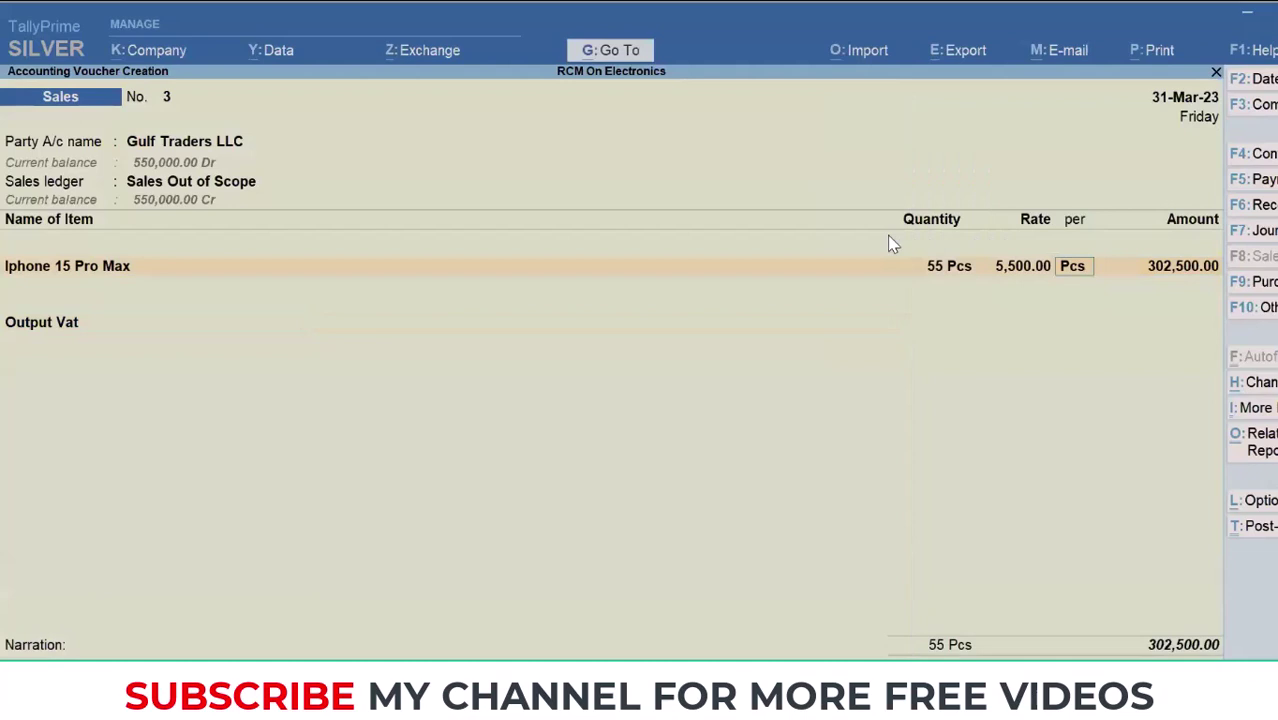
key("shift+Tab")
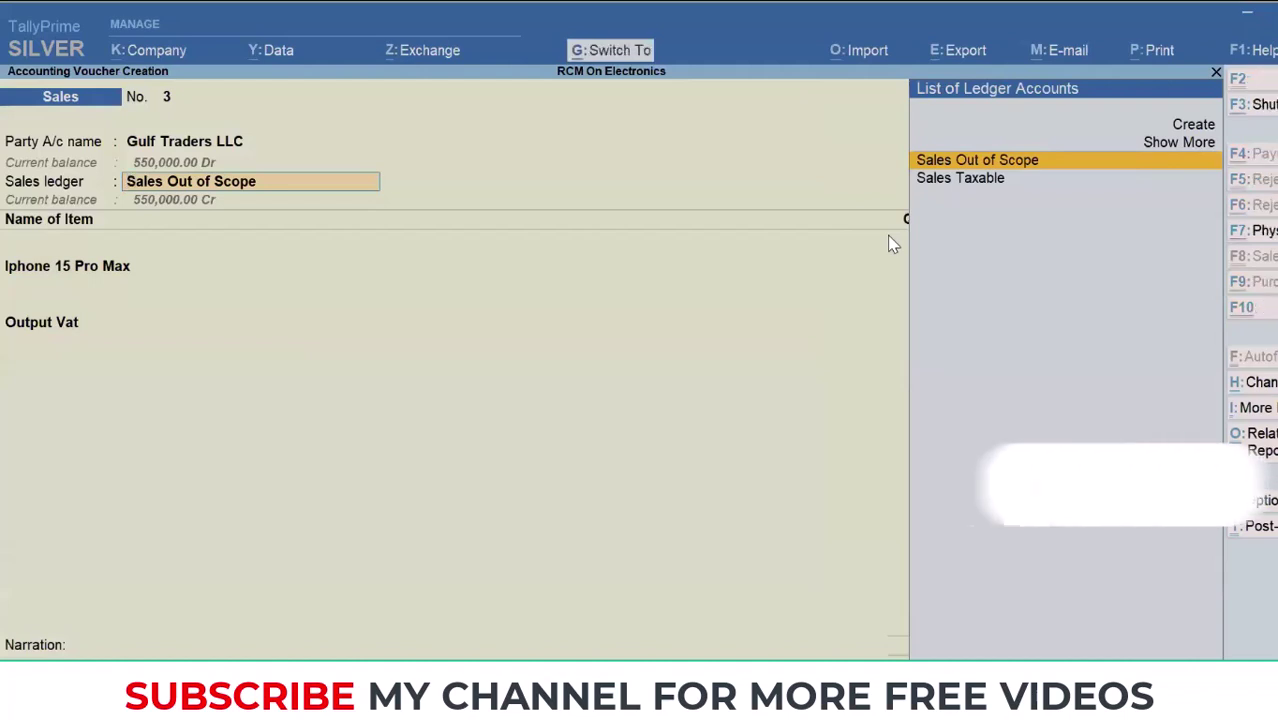
key("ctrl+Return")
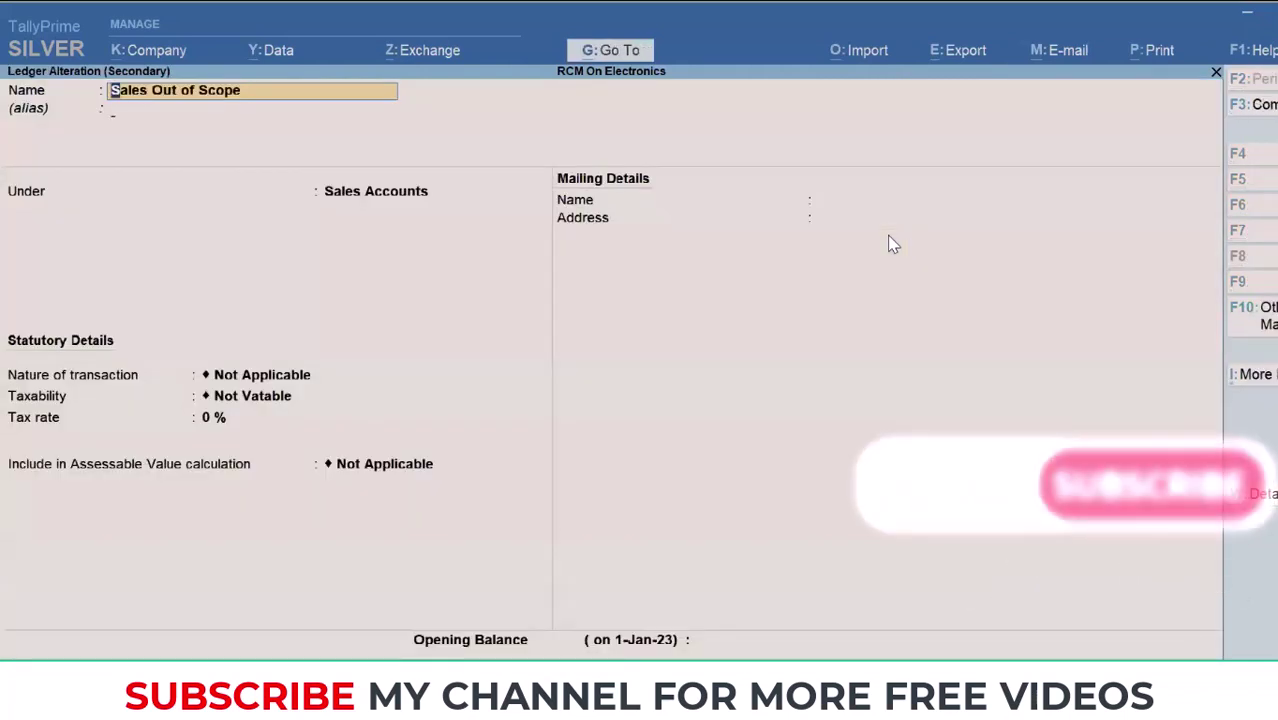
key("Return")
key("Return")
key("Return")
key("Return")
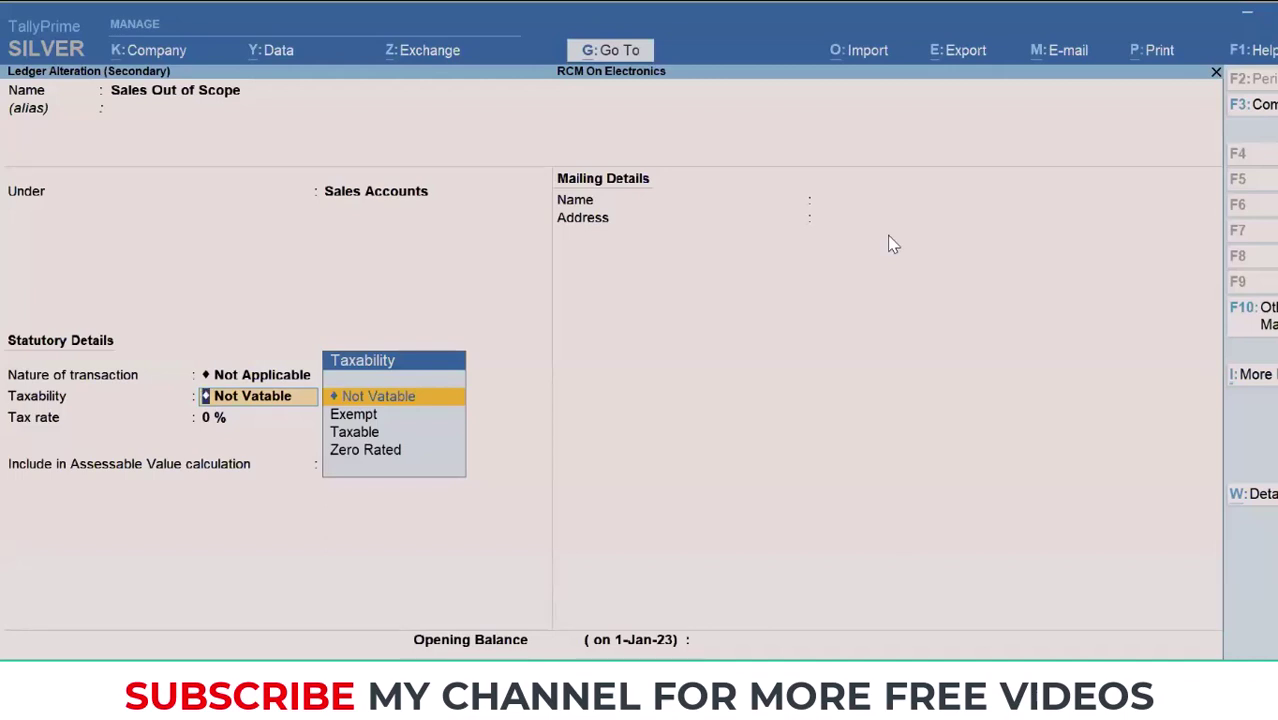
key("ctrl+a")
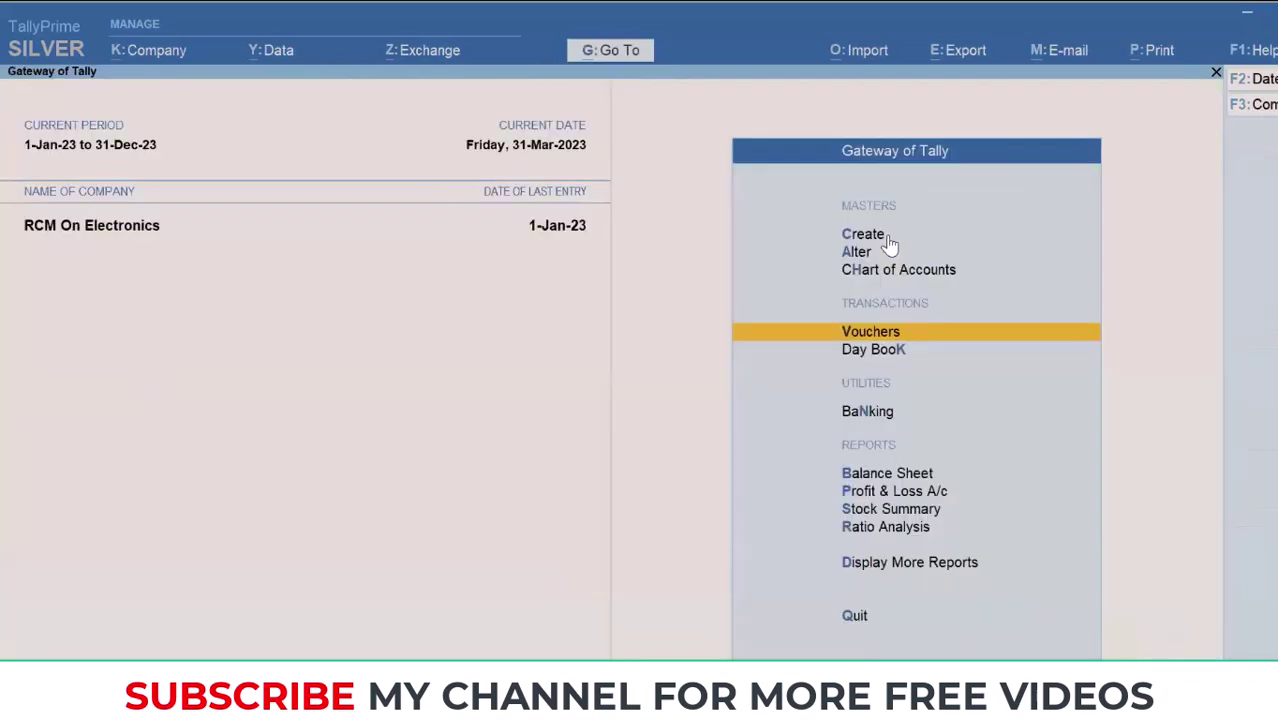
Start a purchase voucher with supplier invoice number INV/09 dated 31-Mar-23
key("Return")
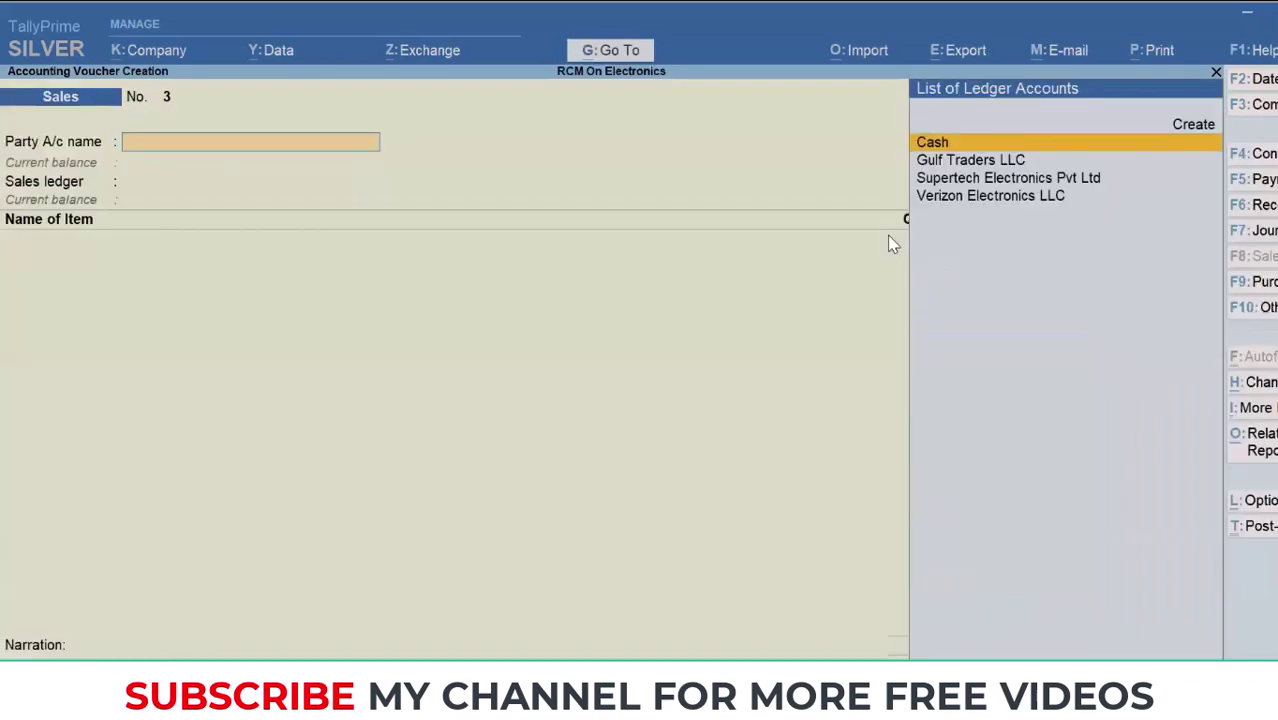
left_click(1265, 285)
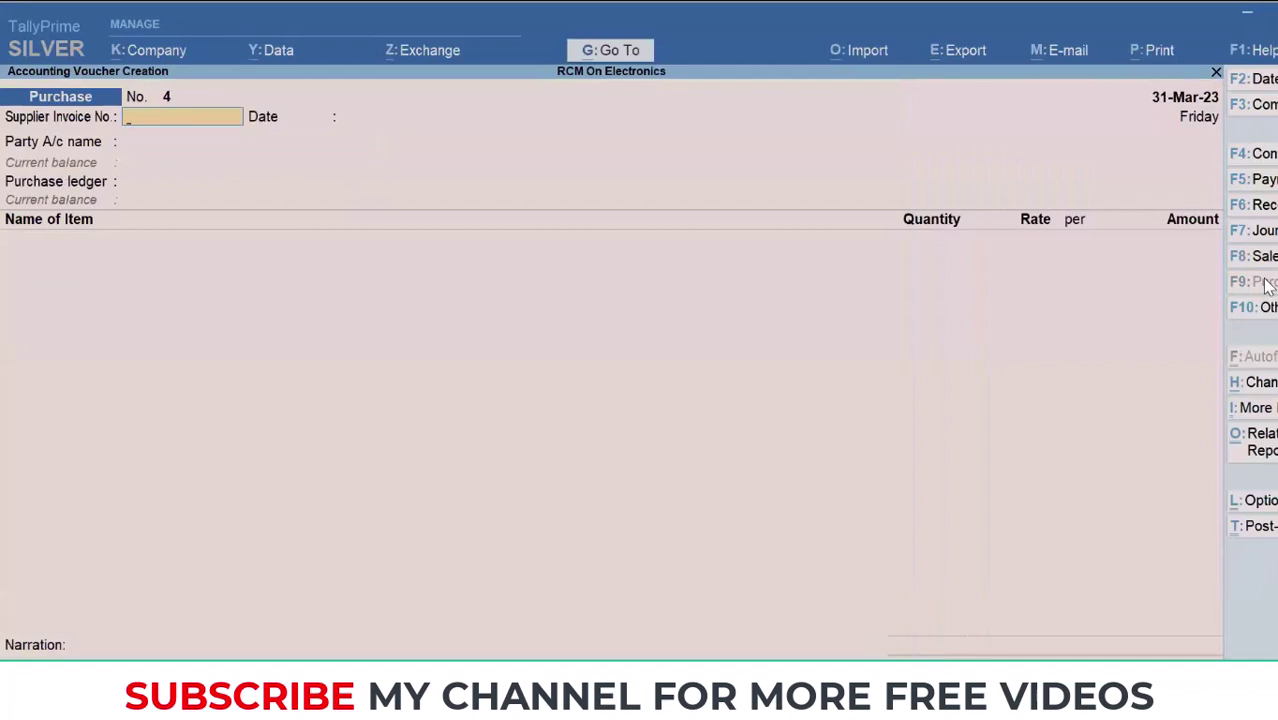
type("INV/09")
key("Return")
key("Return")
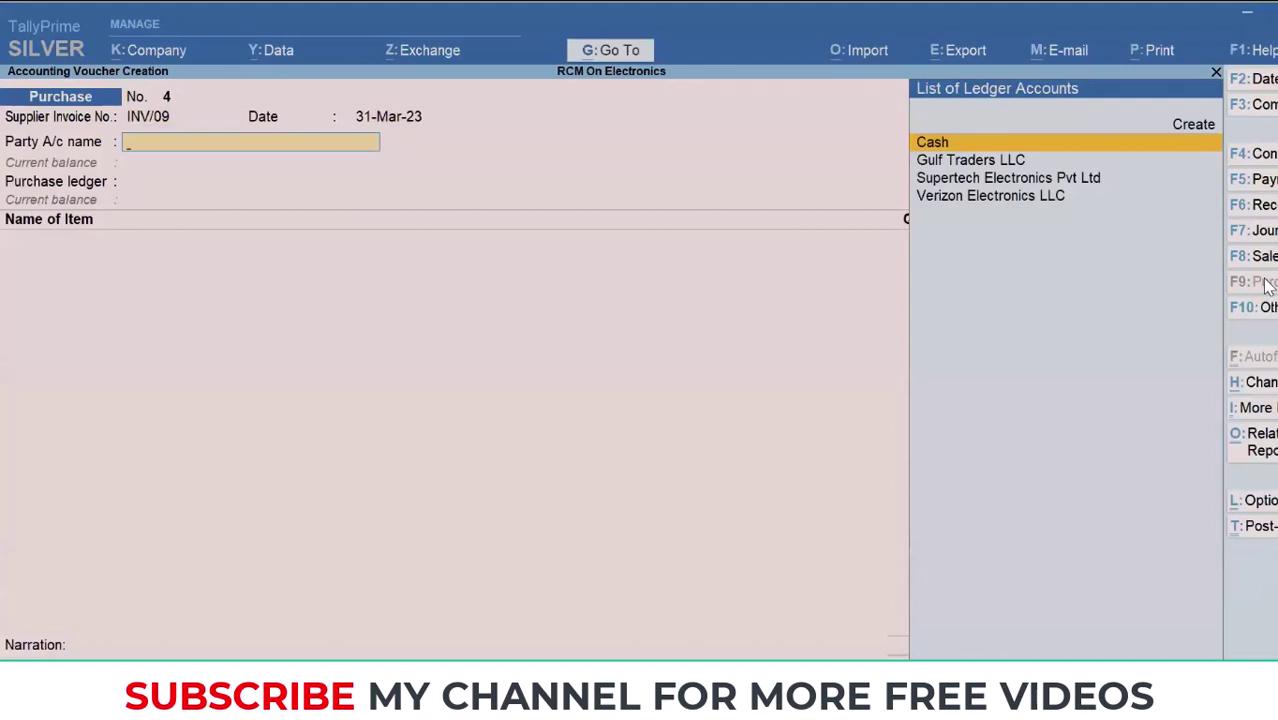
Set the voucher's party account to Supertech Electronics Pvt Ltd and its purchase ledger to Purchase - RCM
key("Down")
key("Down")
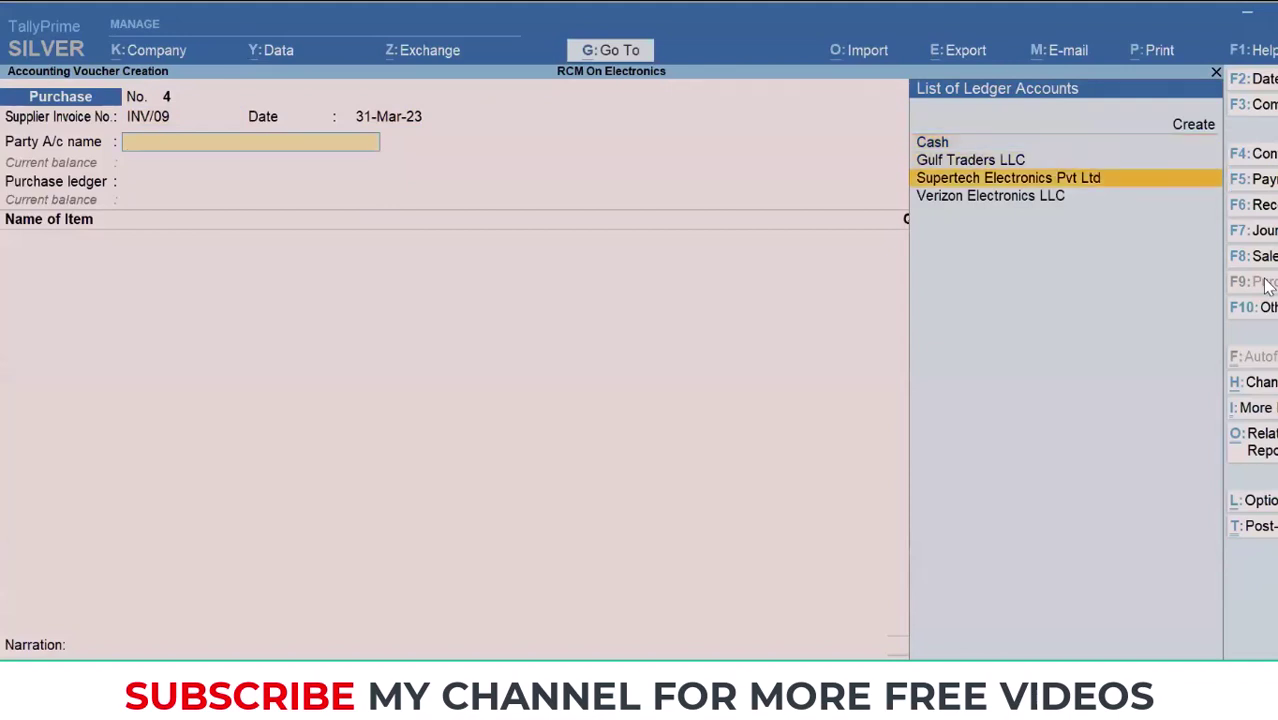
key("Return")
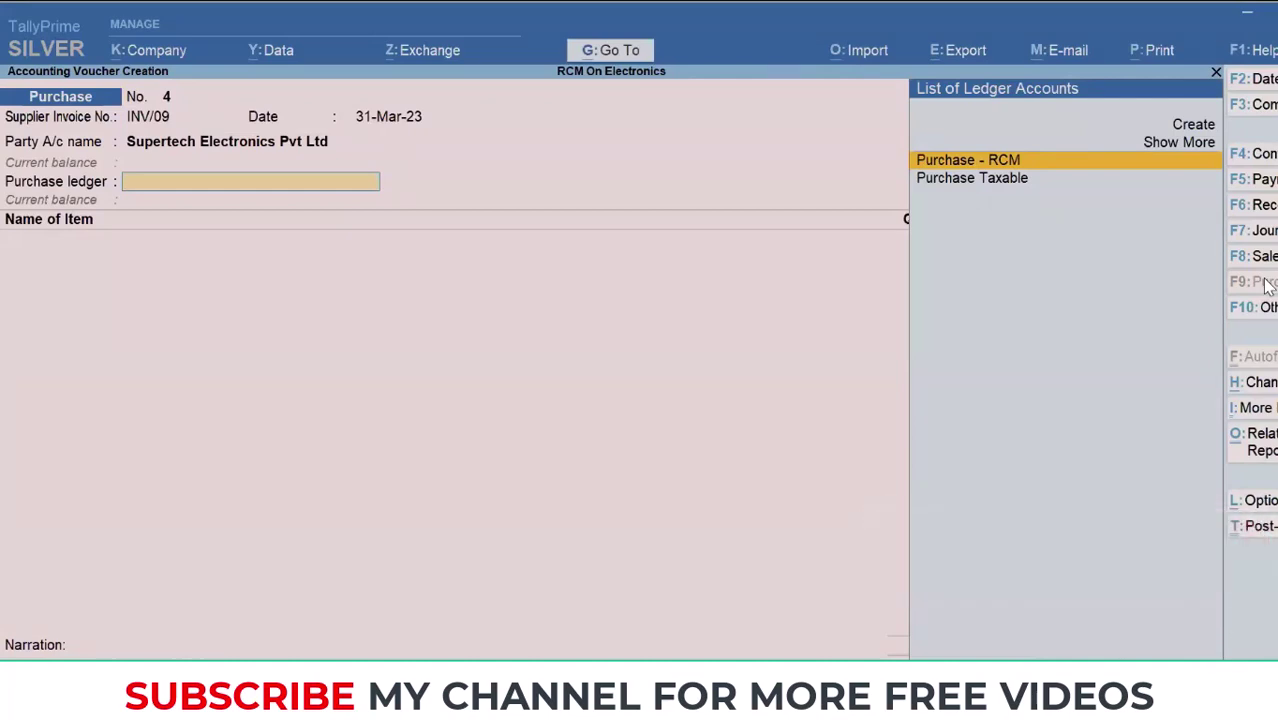
key("Return")
key("BackSpace")
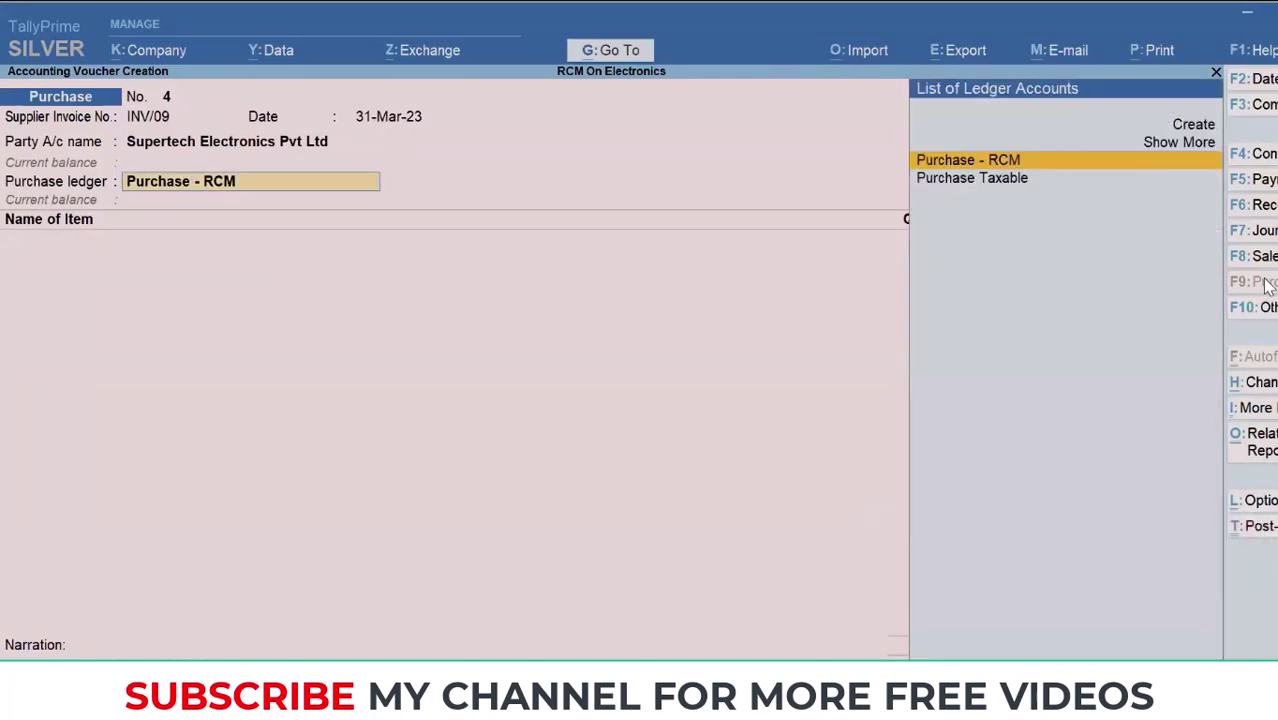
Open the Purchase - RCM ledger for alteration and go to its nature of transaction
key("ctrl+Return")
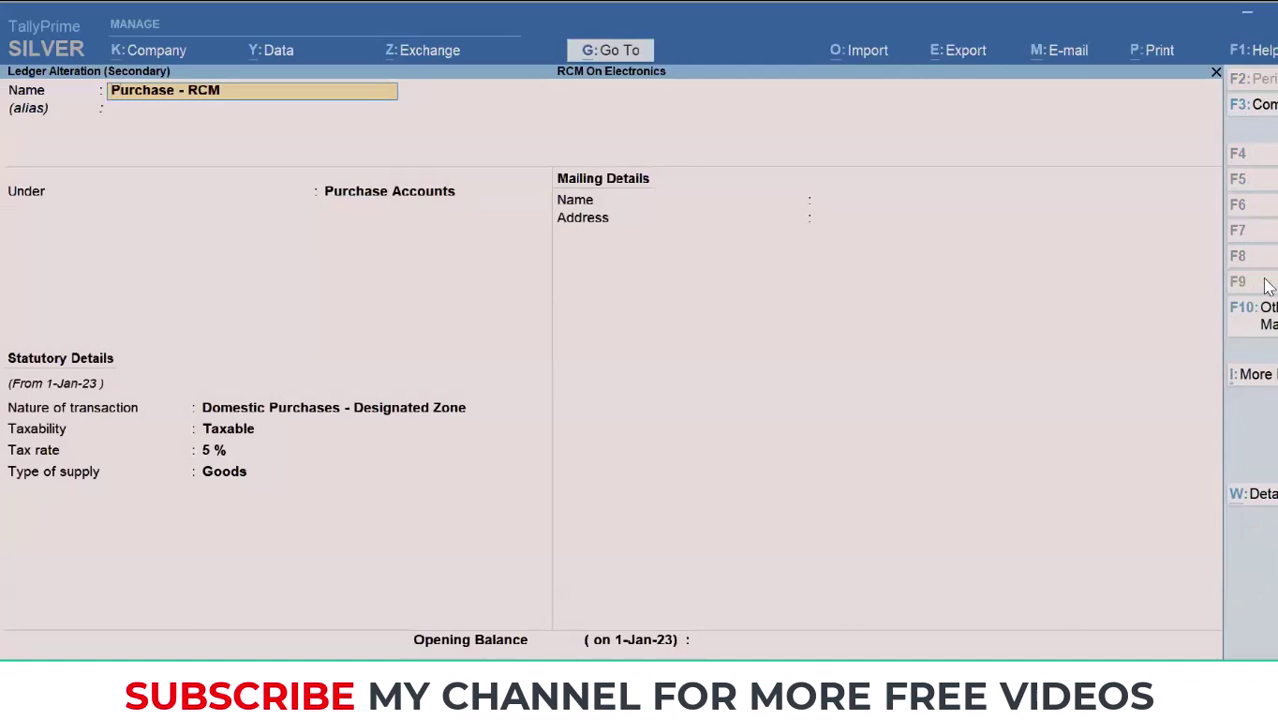
key("Return")
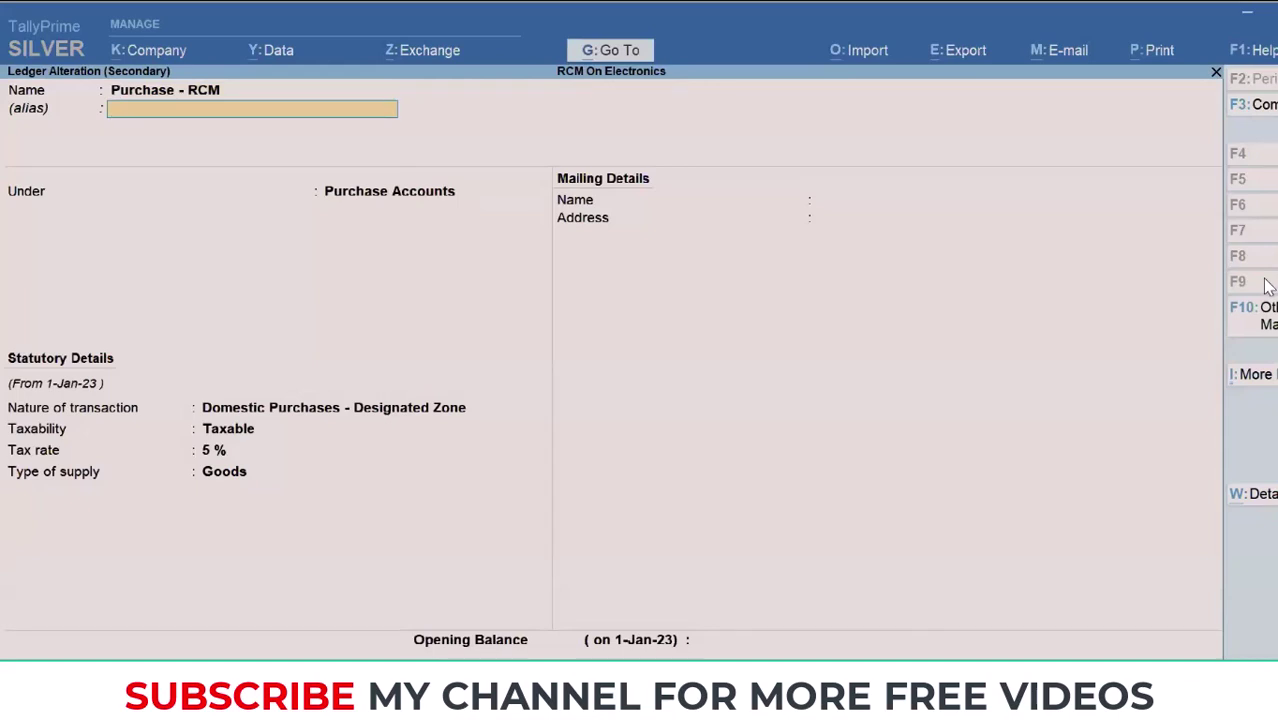
key("Return")
key("Return")
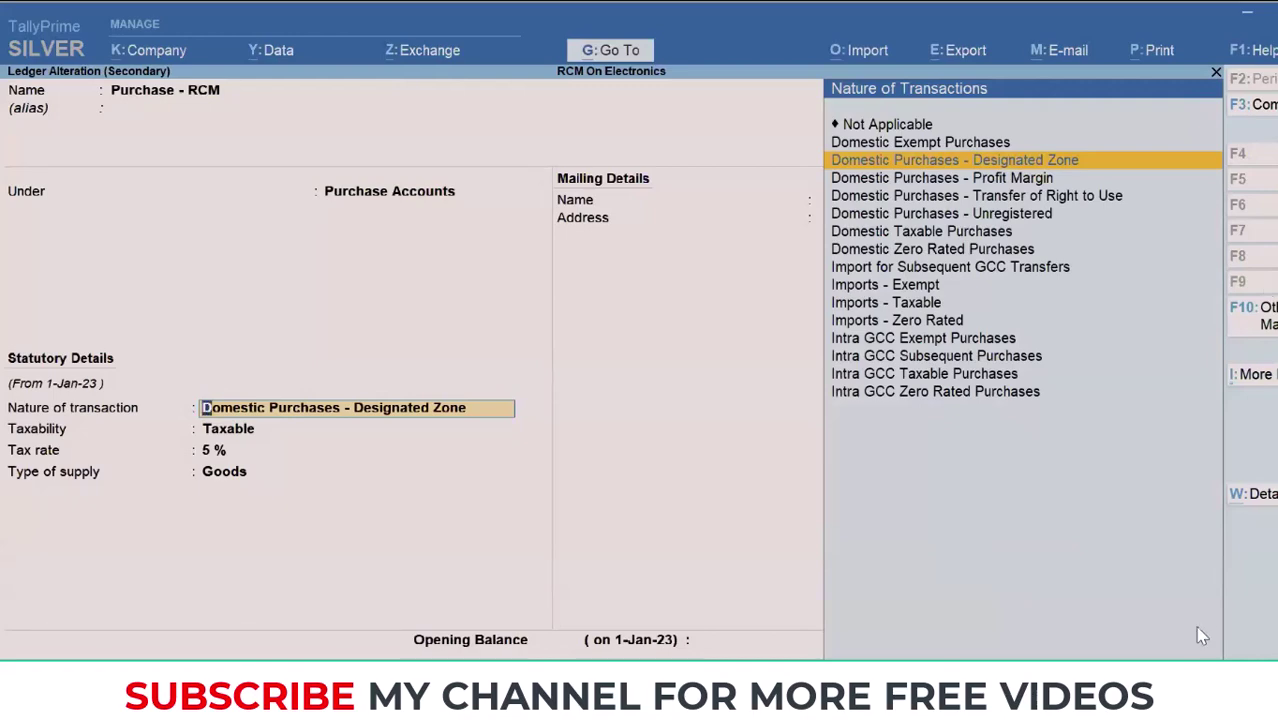
Check in the ledger configuration that Set Nature of Transaction for Ledgers is Yes, and accept the configuration
key("F12")
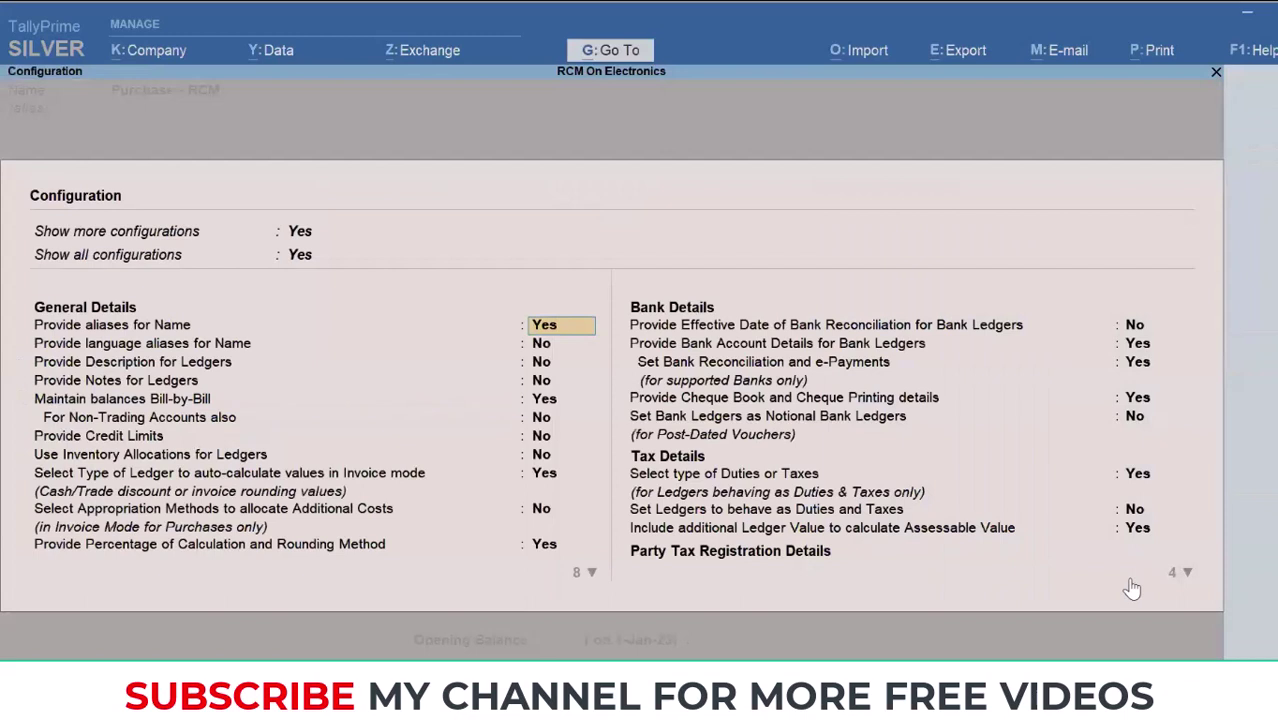
left_click(1137, 528)
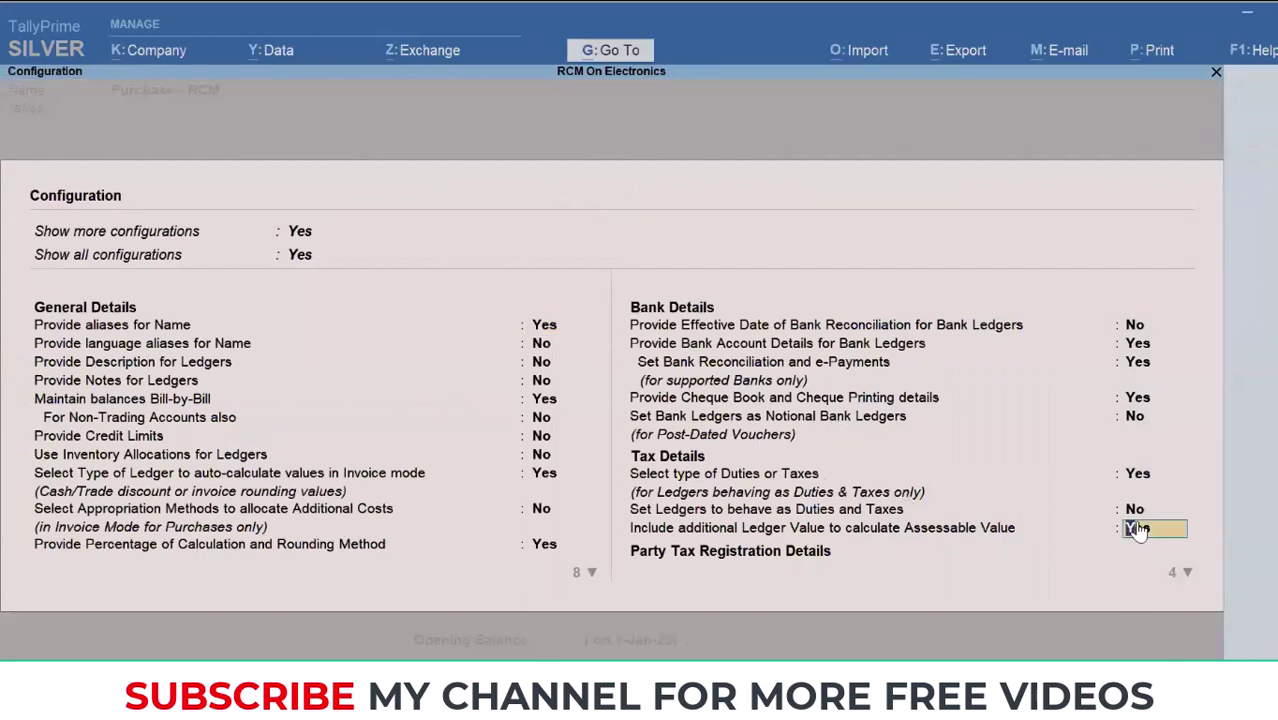
key("Return")
key("Return")
key("Return")
key("Return")
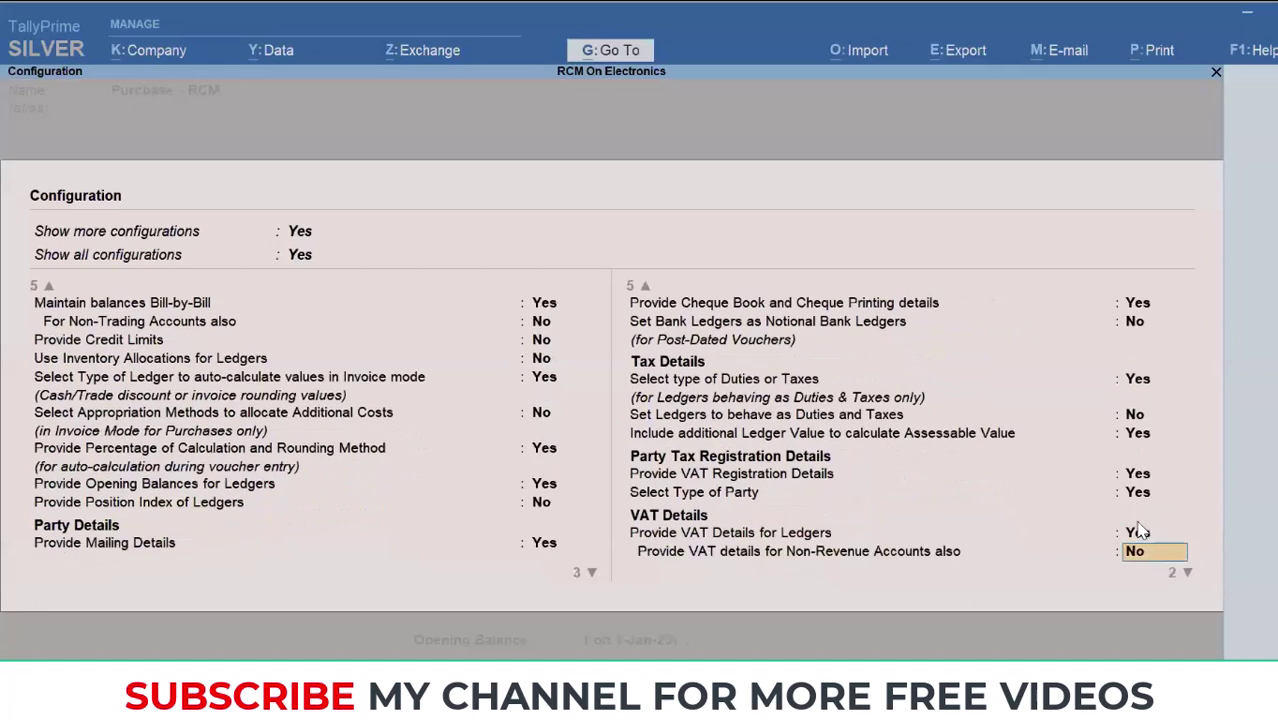
key("Return")
key("Return")
left_click(1137, 532)
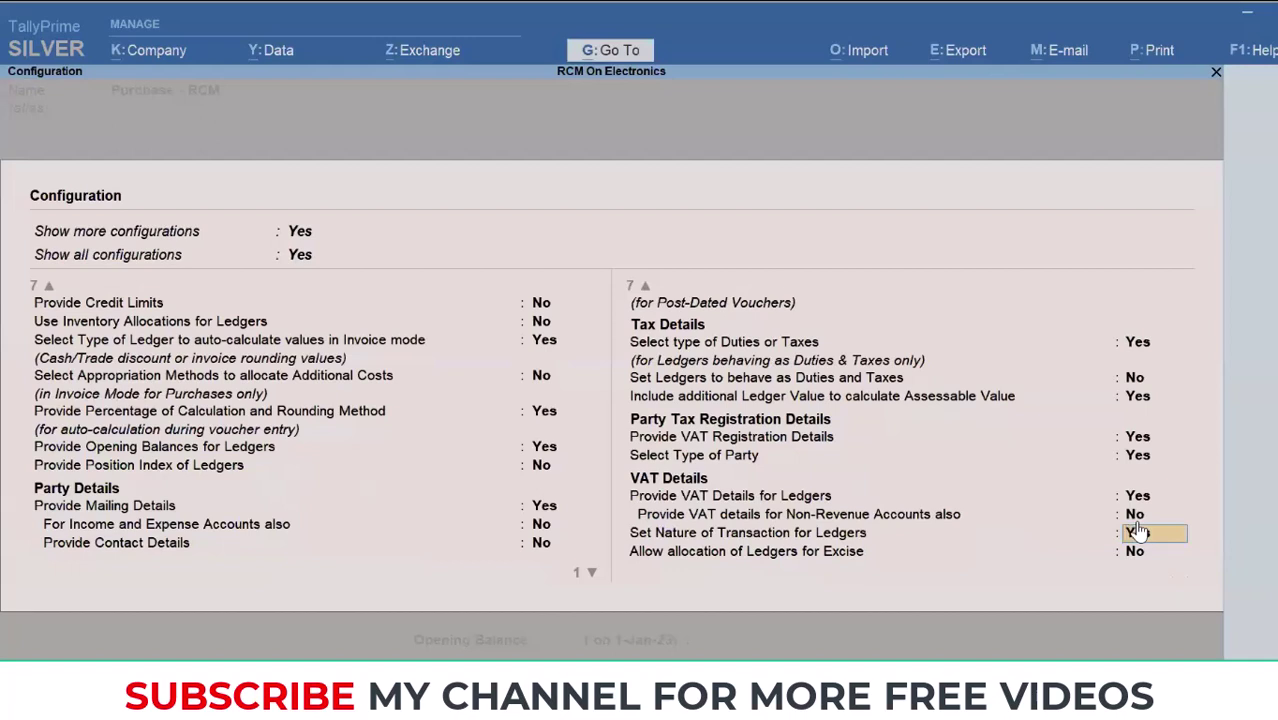
key("ctrl+a")
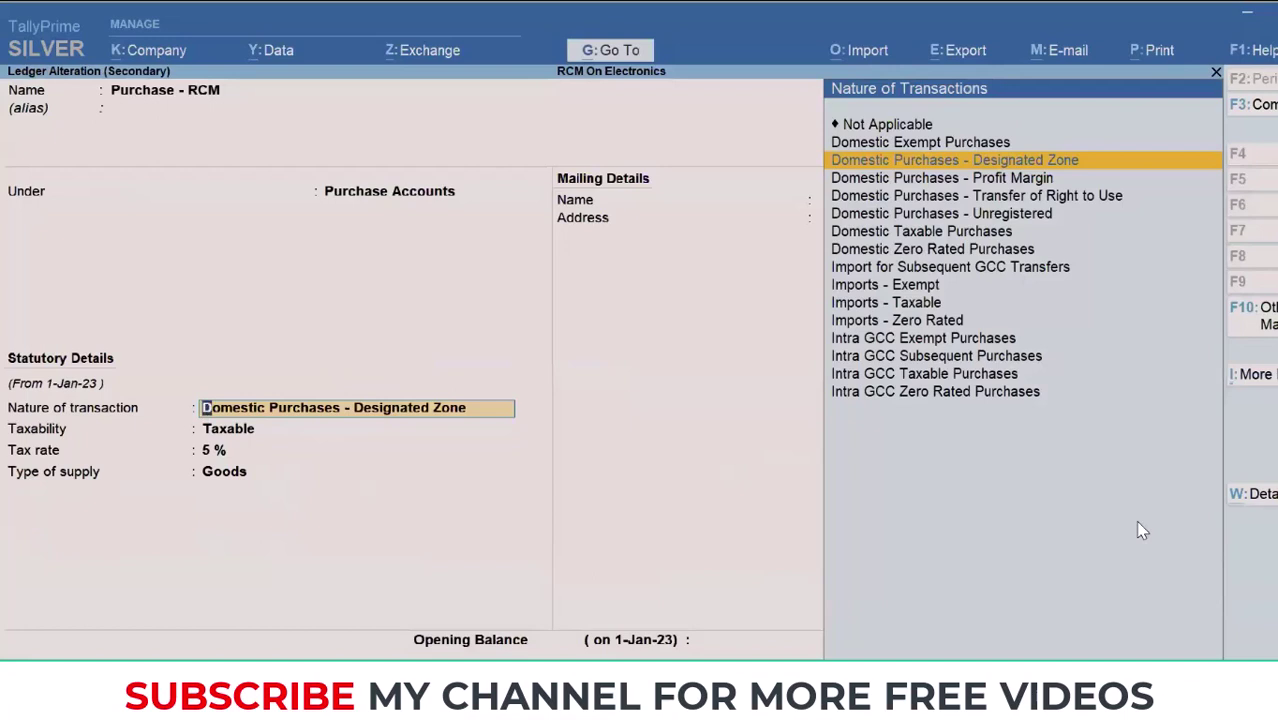
Keep the ledger's nature of transaction as Domestic Purchases - Designated Zone, save the ledger and return to the purchase voucher
key("Return")
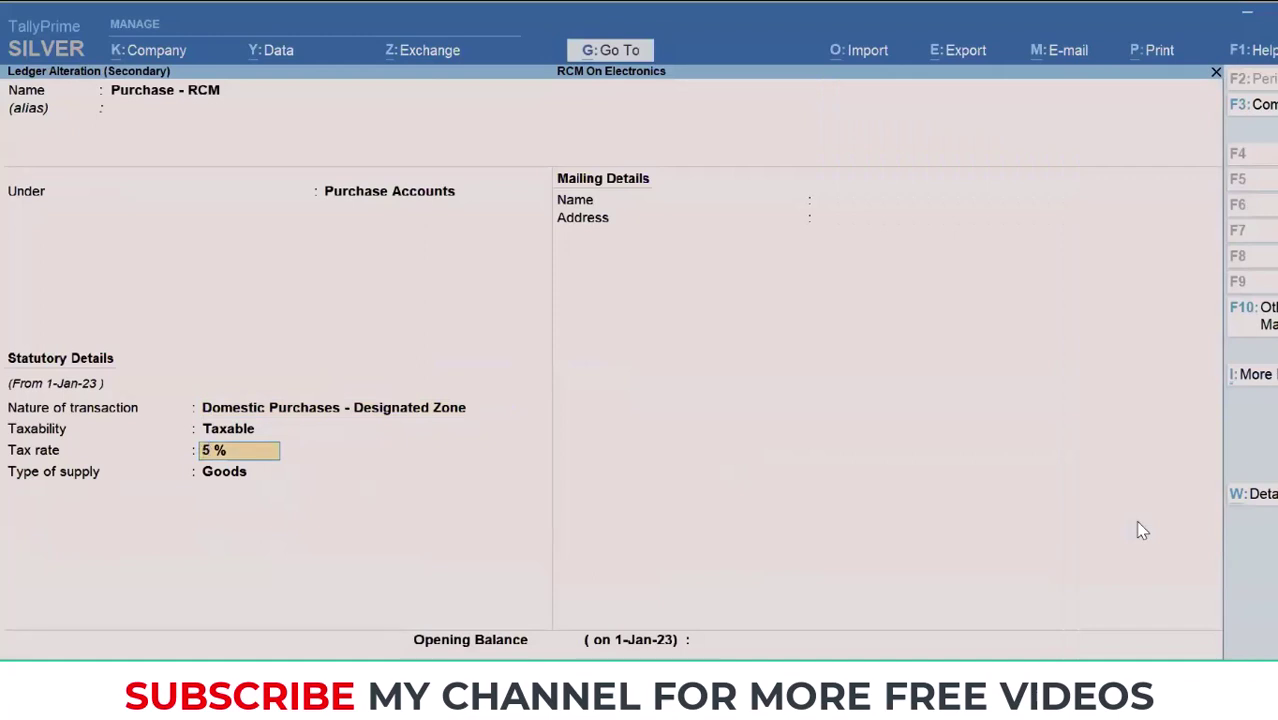
key("ctrl")
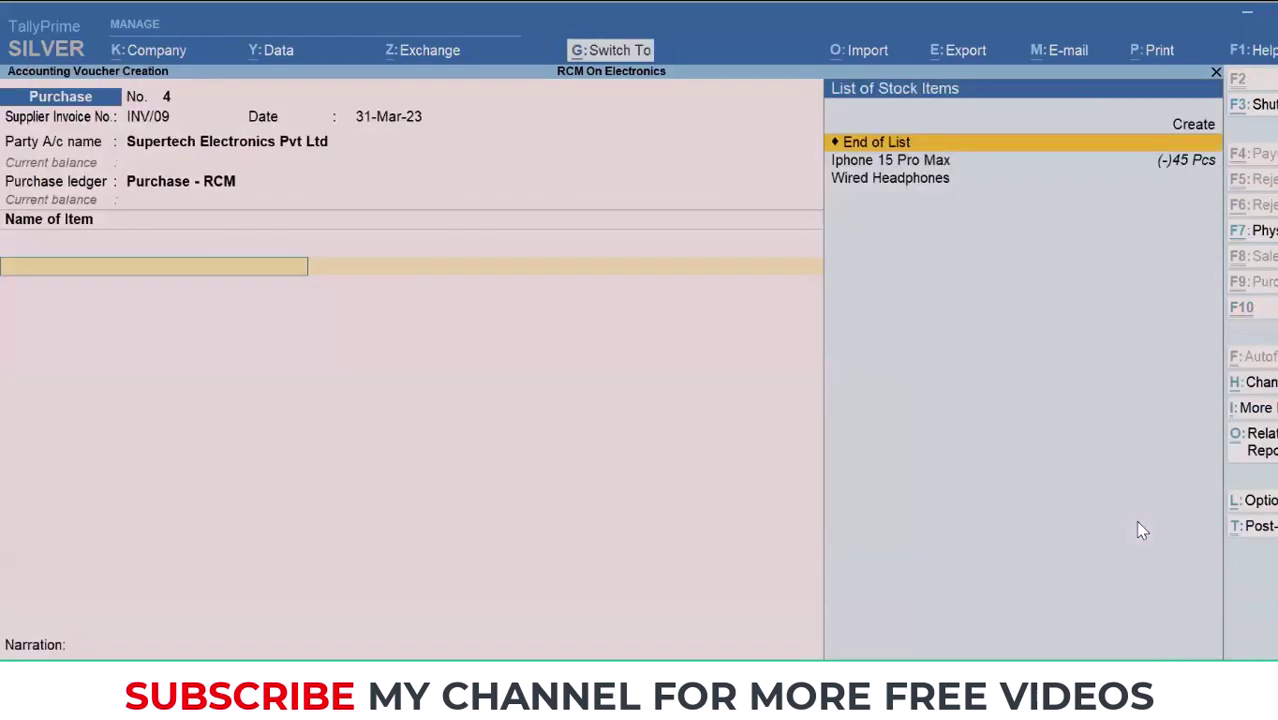
key("ctrl")
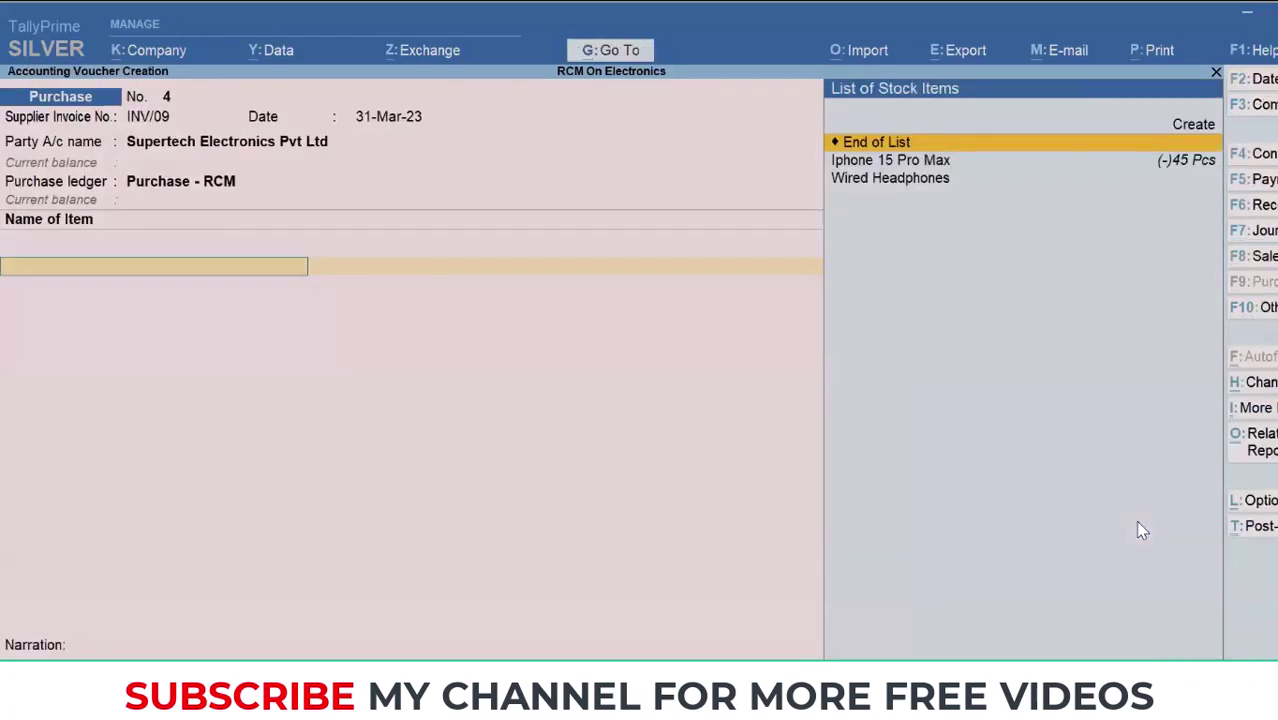
Add 100 Pcs of Iphone 15 Pro Max at a rate of 5,500.00 to the voucher and accept its default taxable value
key("Down")
key("Return")
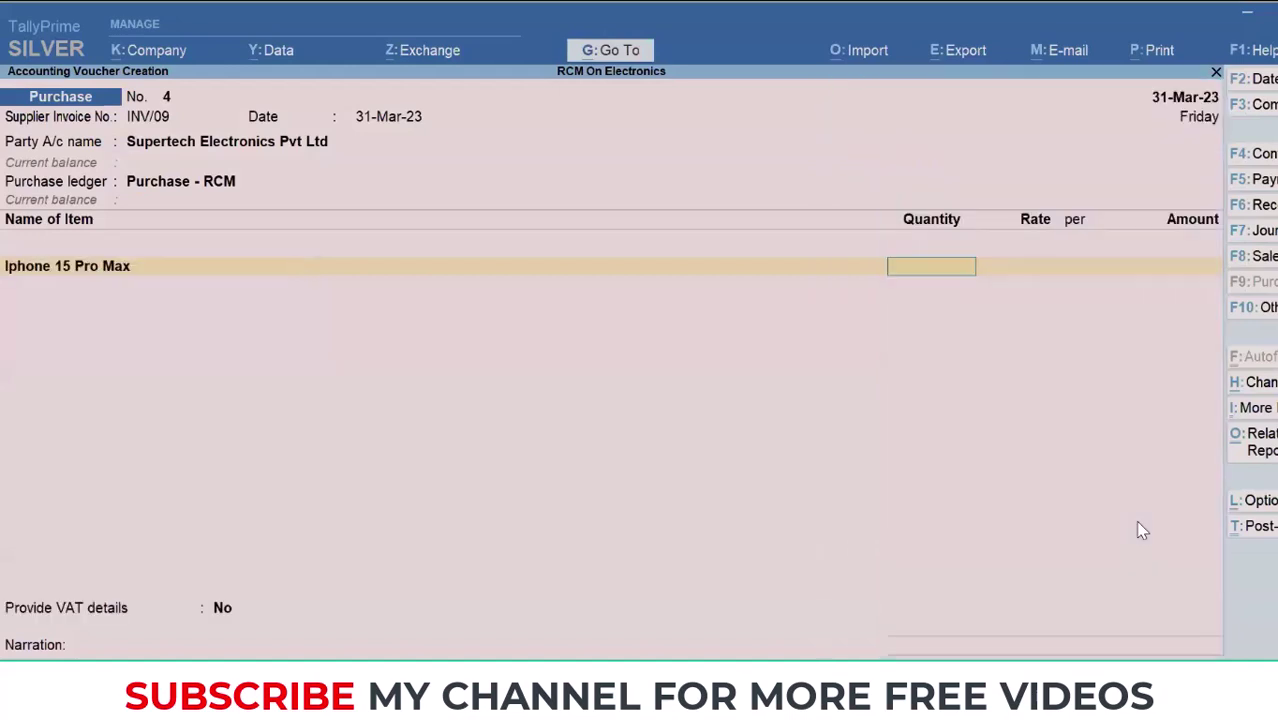
type("100")
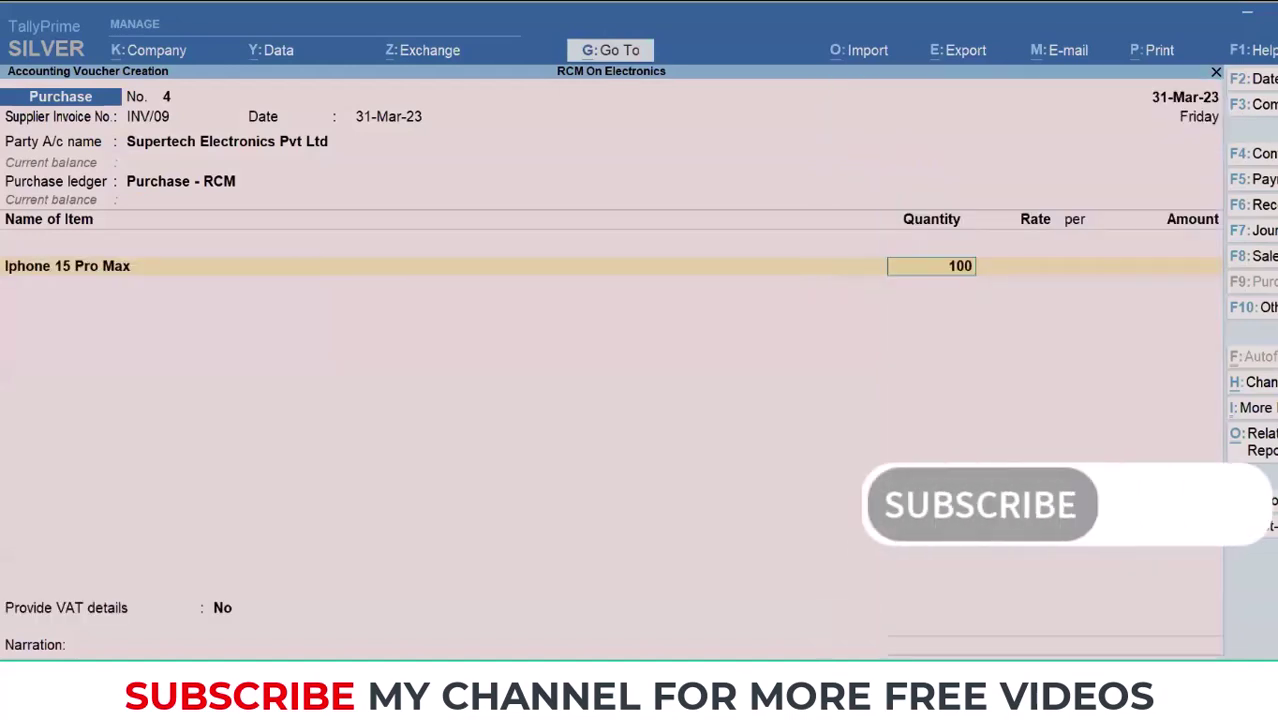
key("Return")
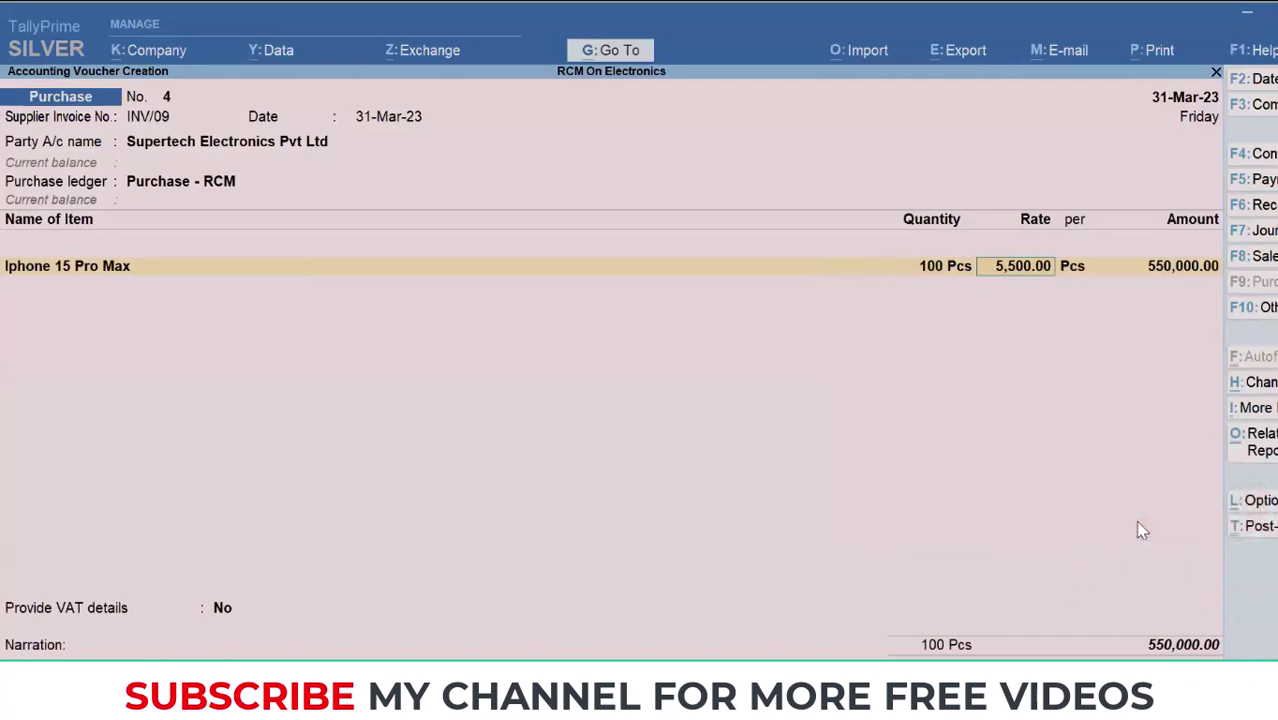
key("Return")
key("Return")
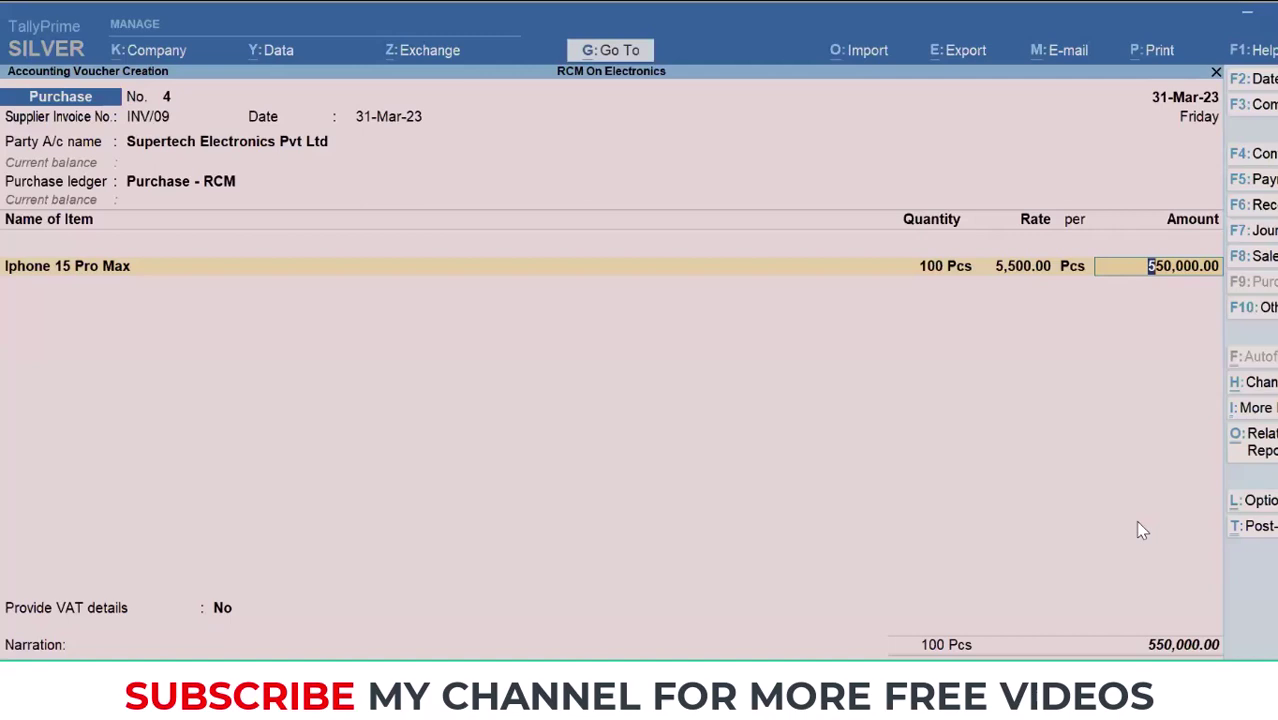
key("Return")
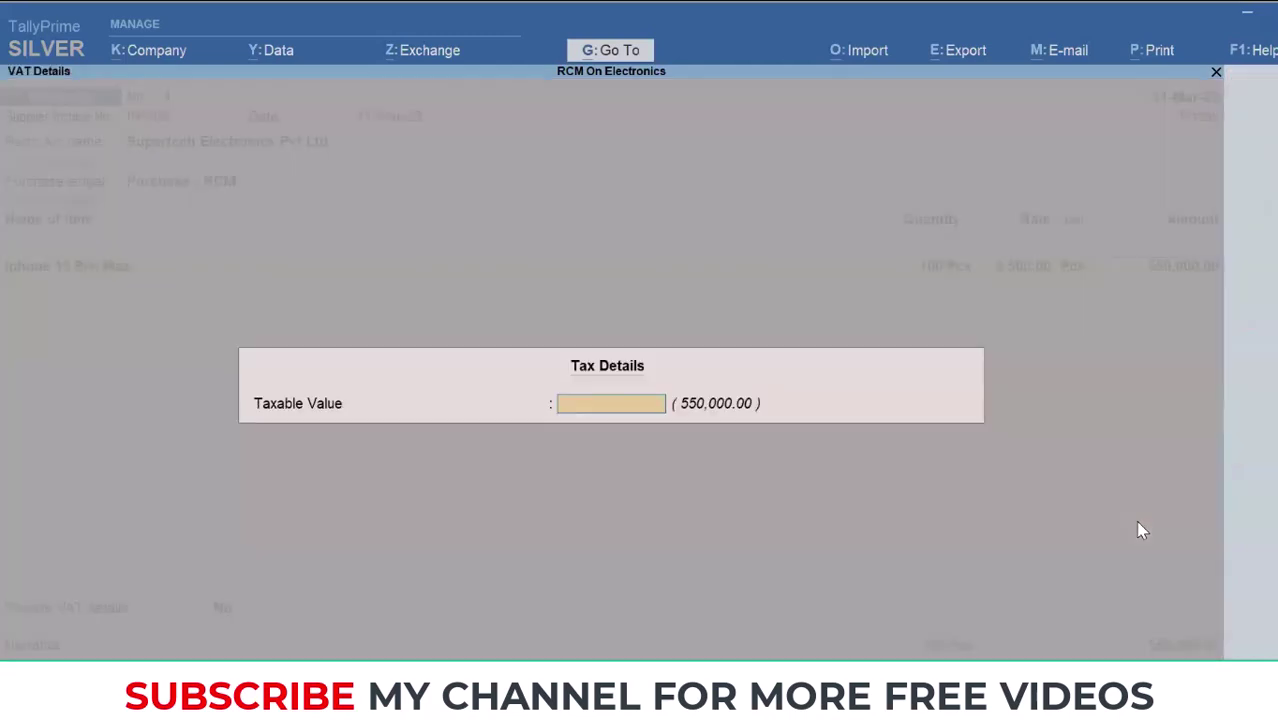
key("Return")
key("Return")
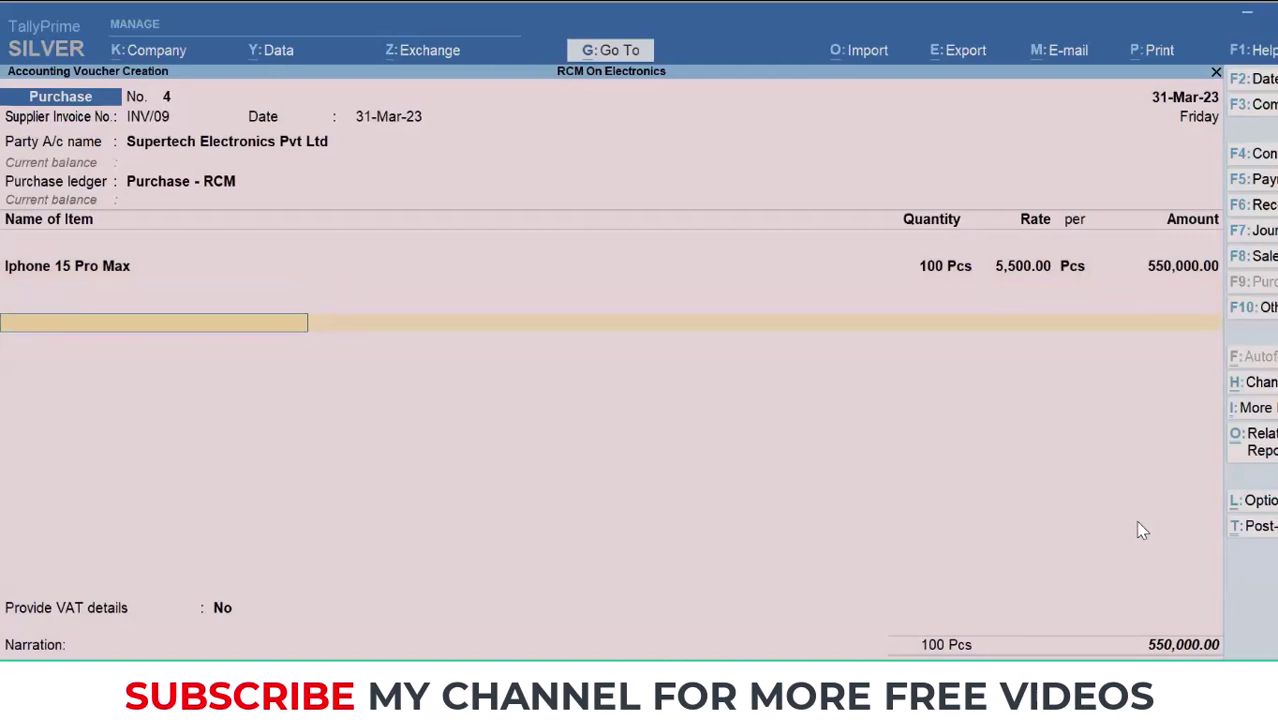
Add Transportation Expenses of 1000 to the purchase voucher, followed by the Input Vat ledger
type("Tra")
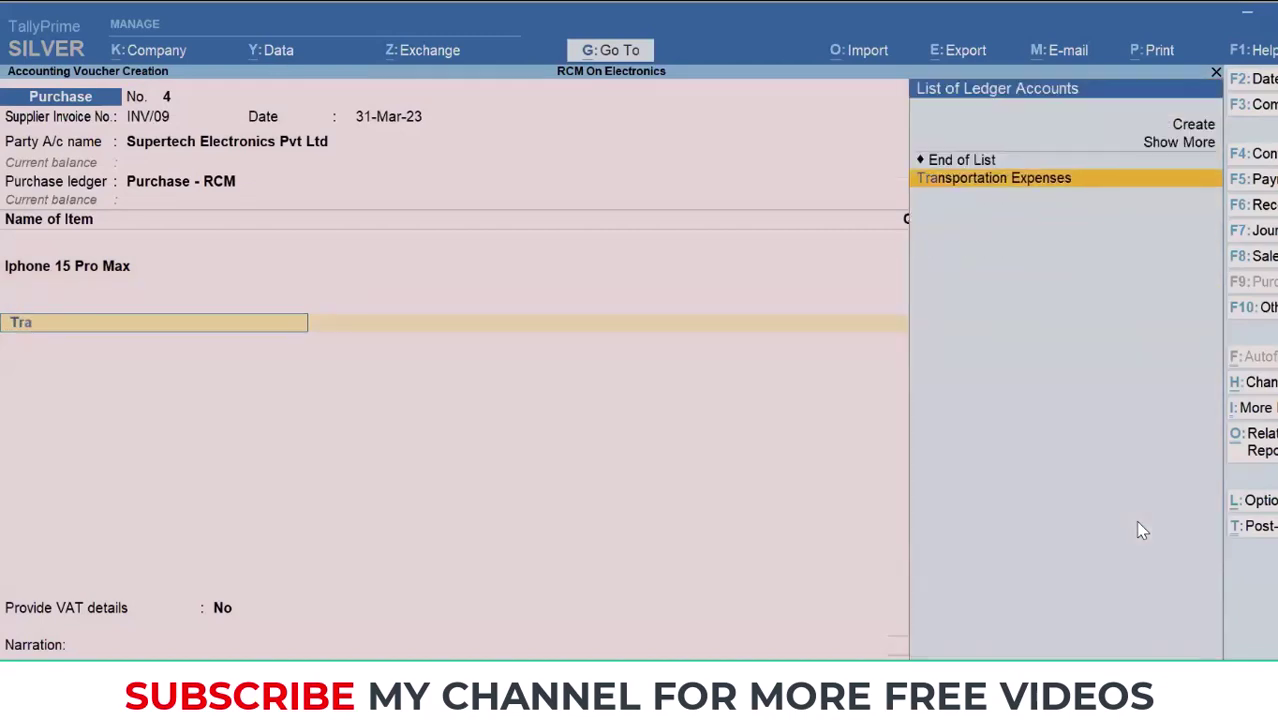
key("Return")
key("Return")
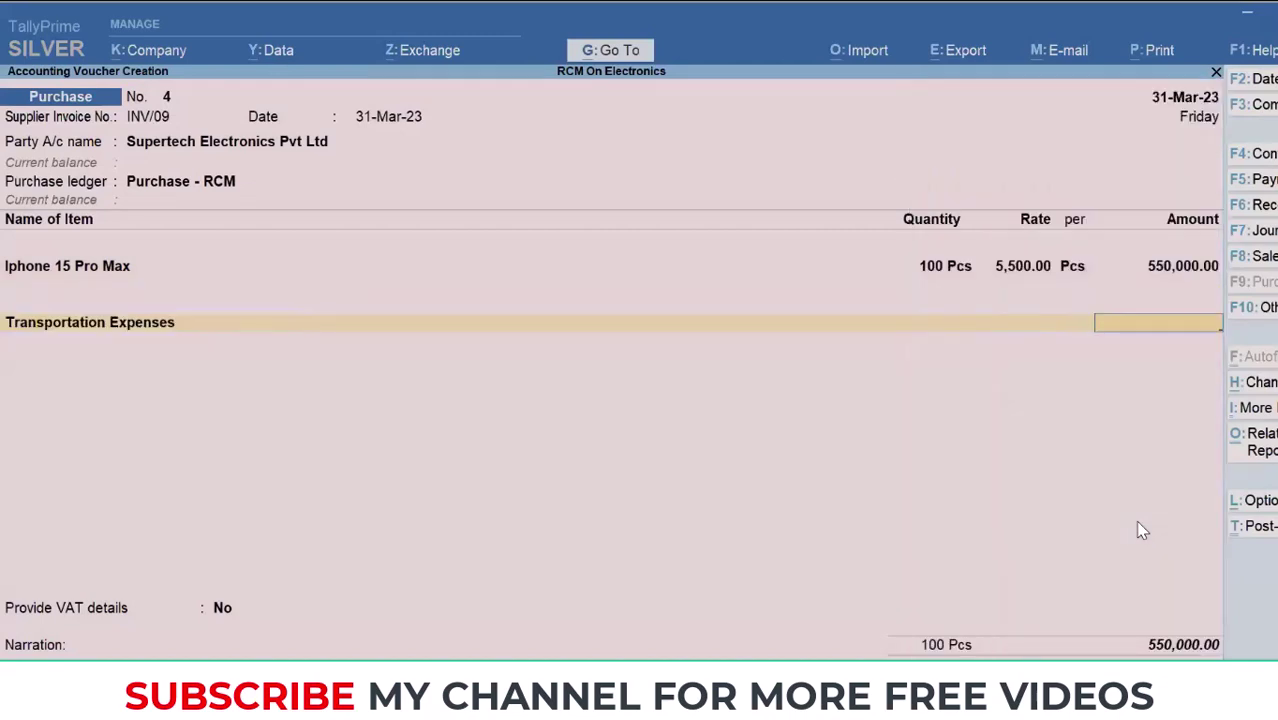
type("1000")
key("Return")
type("i")
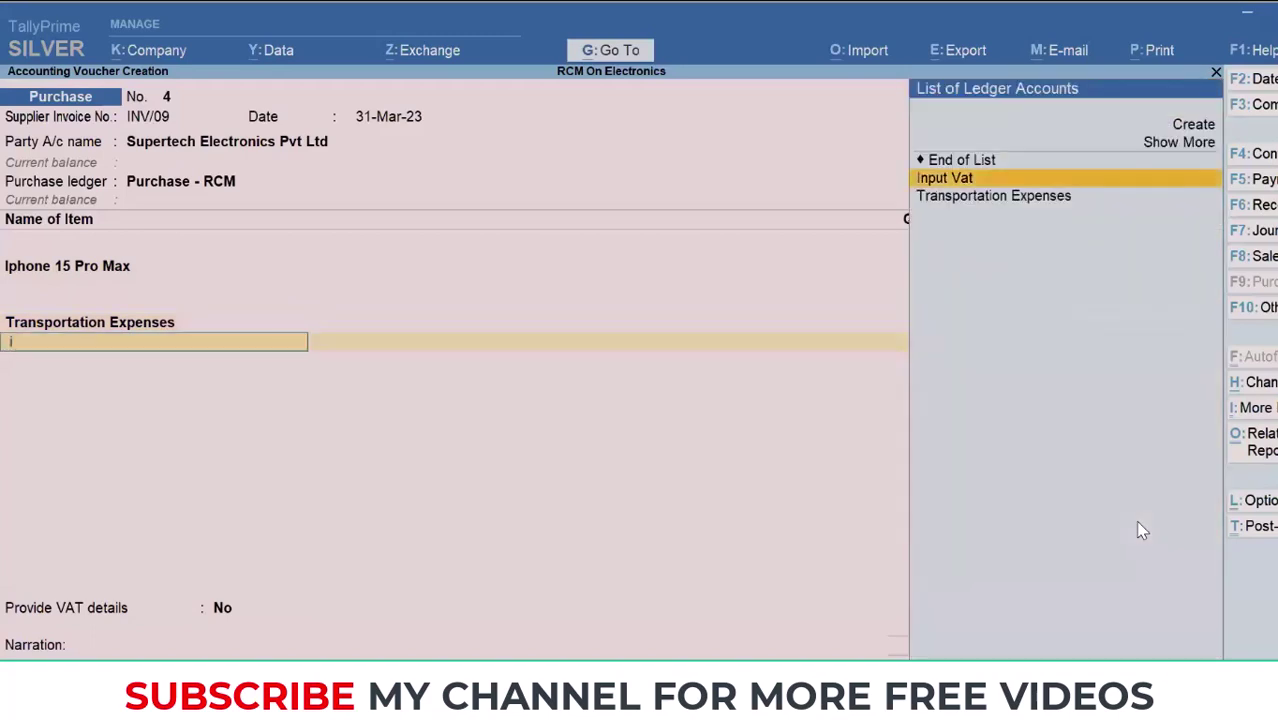
key("Return")
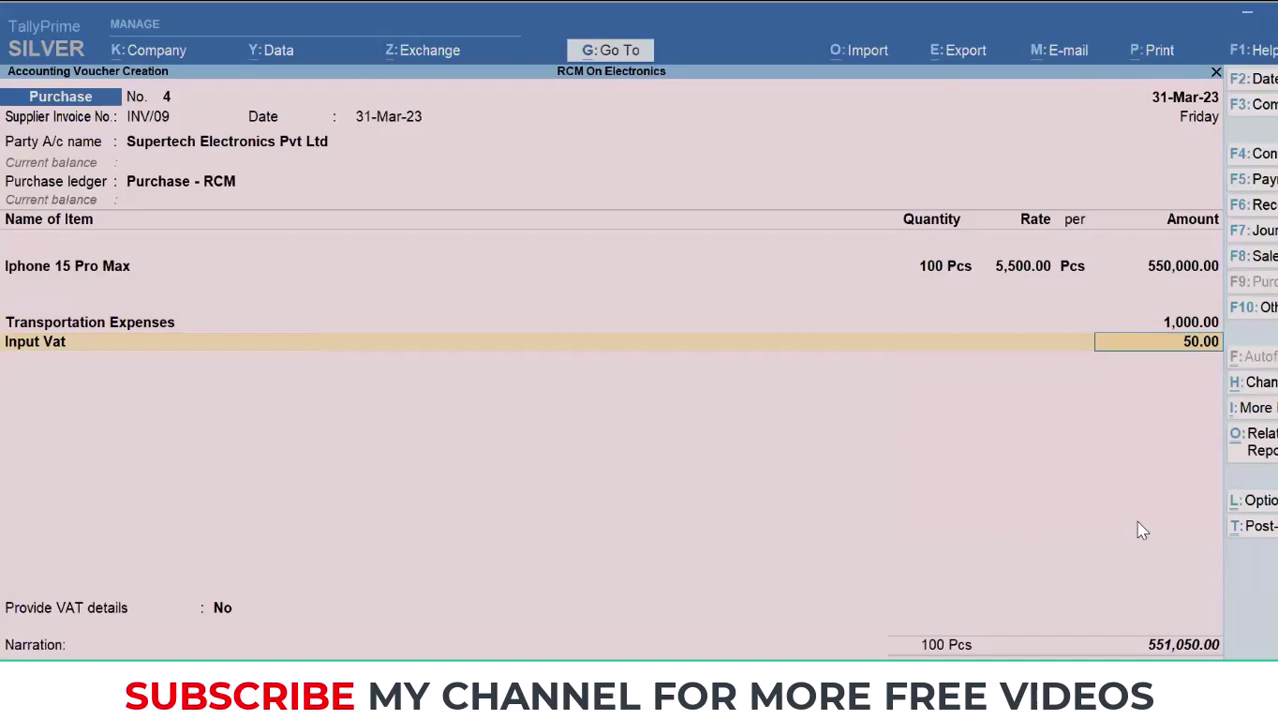
Examine the voucher's VAT Tax Analysis for the transportation expenses and the Iphone purchase subject to reverse charge
key("ctrl")
key("ctrl+o")
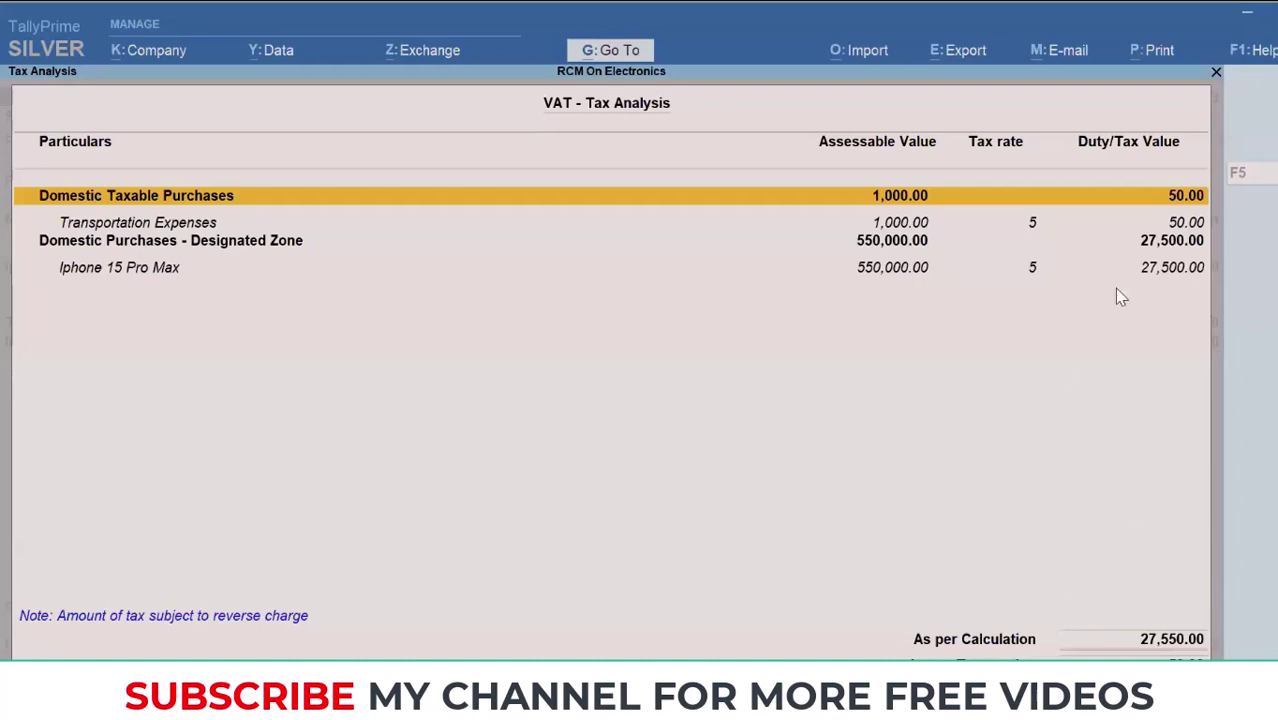
key("Down")
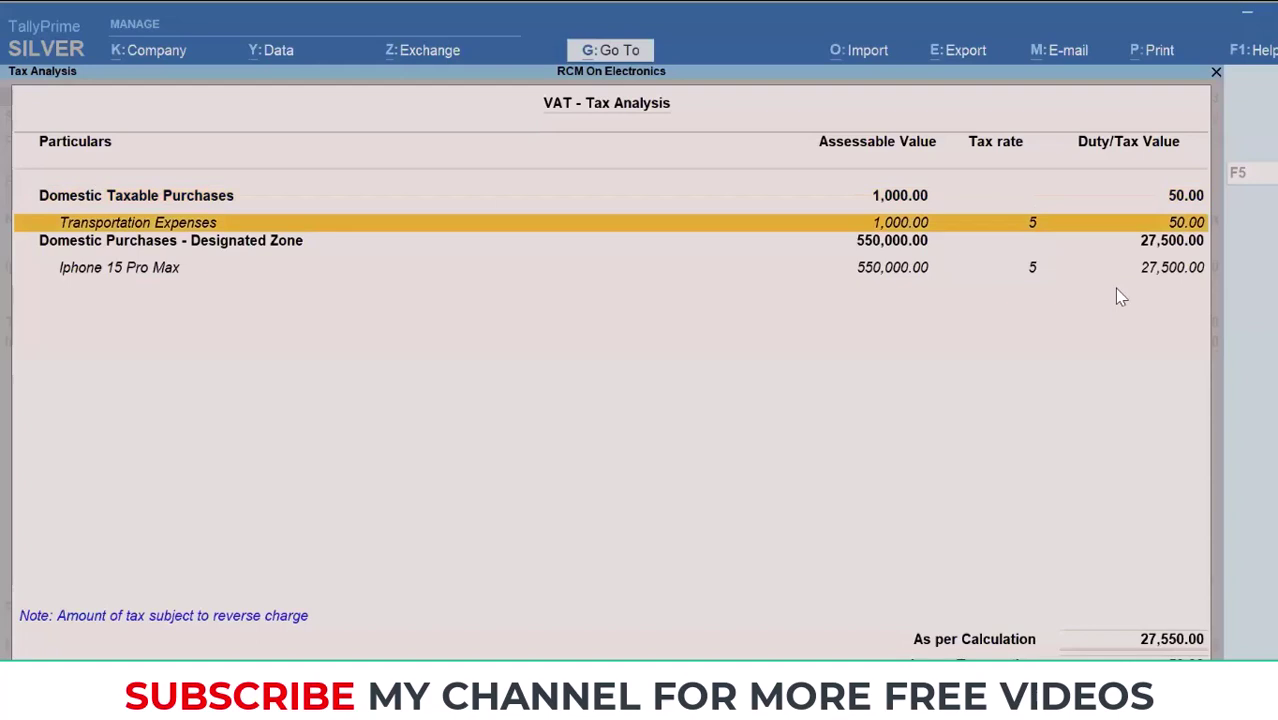
key("Down")
key("Down")
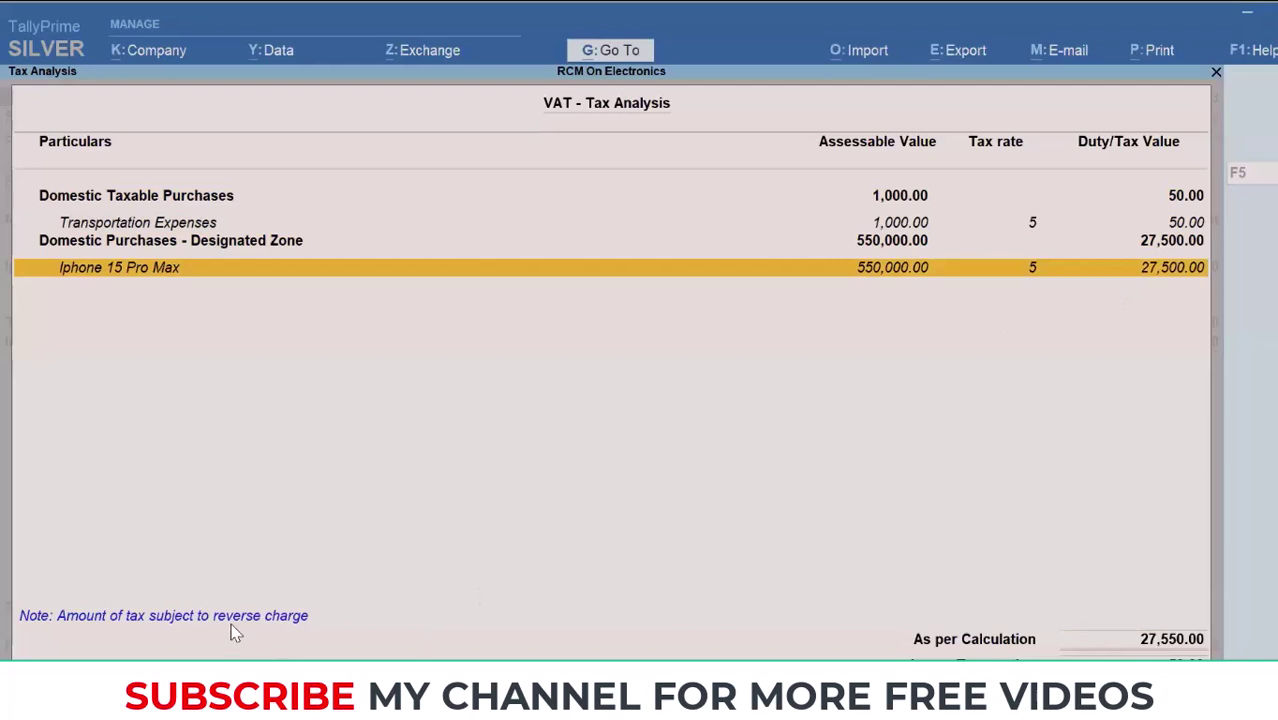
key("Return")
Accept the Input Vat amount, leave VAT details at No and the narration blank, and save the purchase voucher
key("Return")
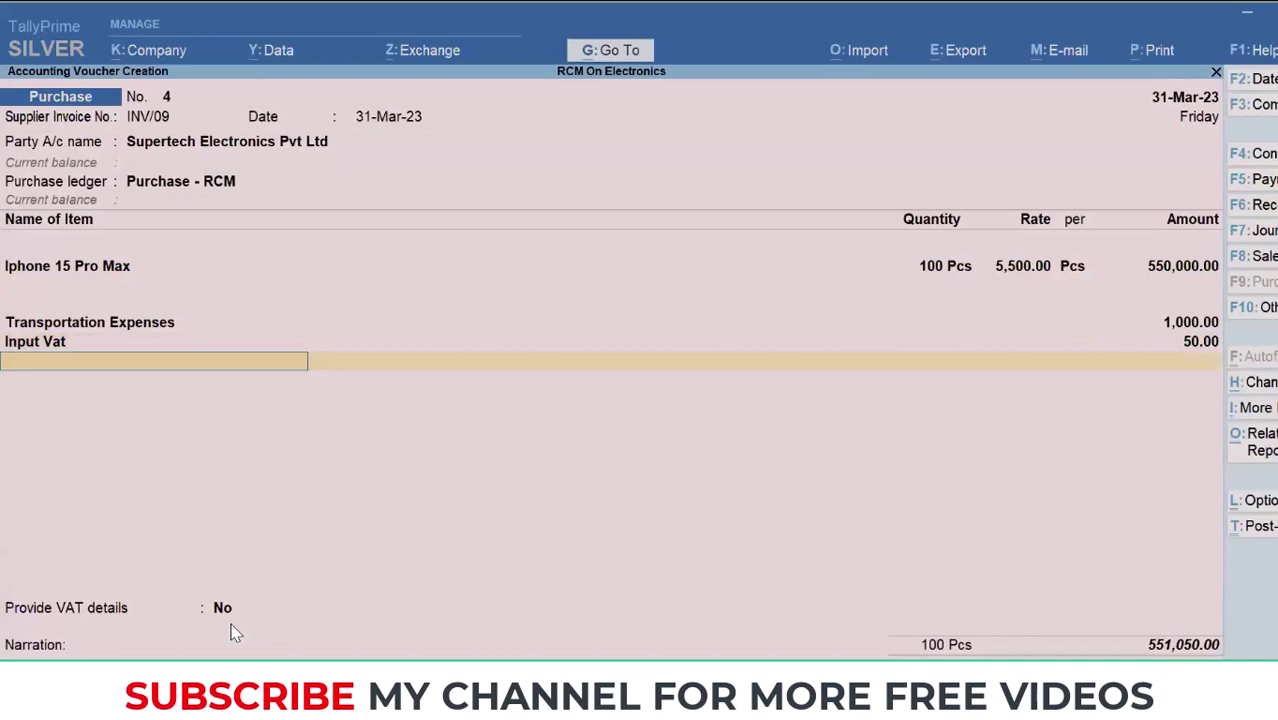
key("Return")
key("Return")
key("Return")
key("Return")
key("Return")
key("Return")
key("Return")
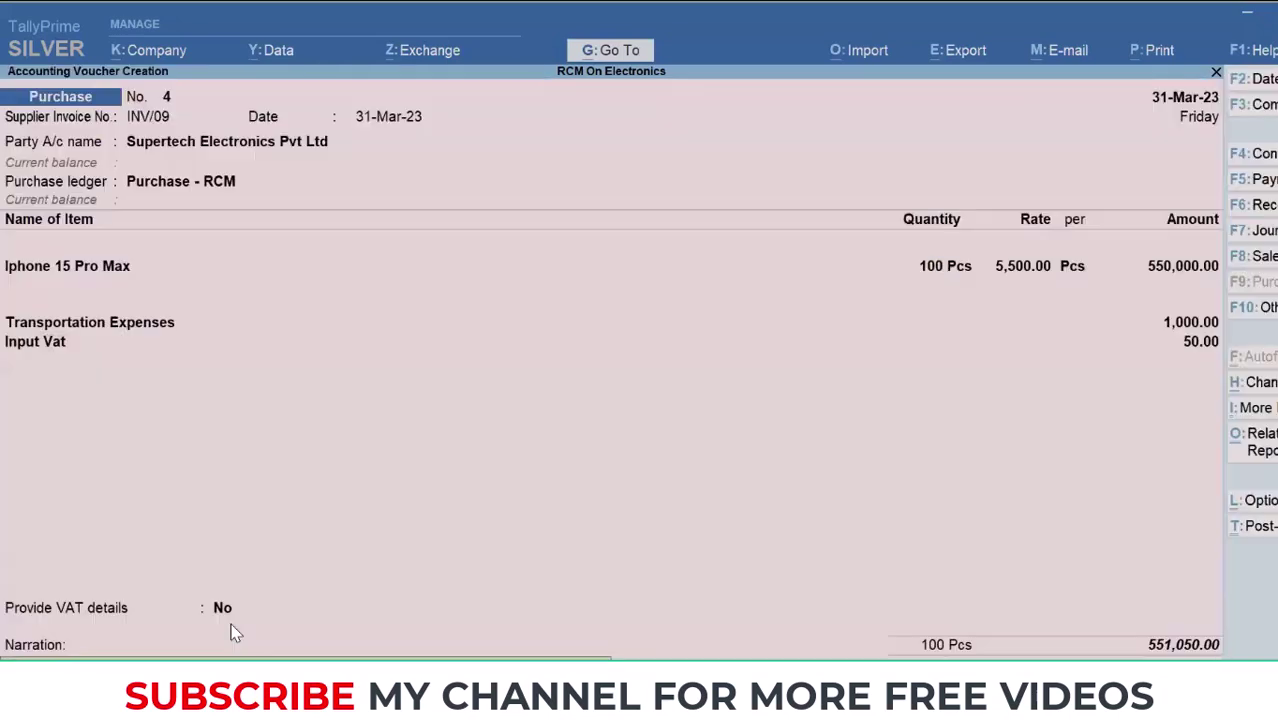
key("Return")
key("Return")
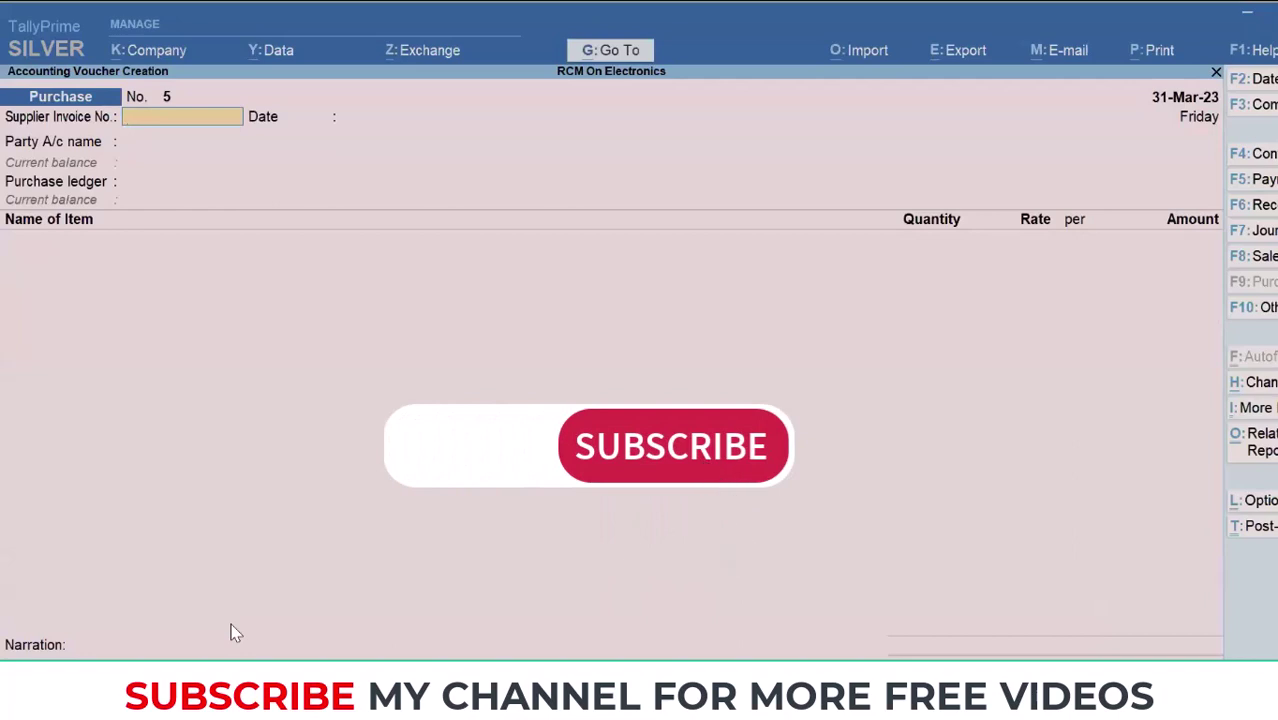
Close voucher creation and return to the Gateway of Tally without quitting
key("Escape")
key("Return")
key("Escape")
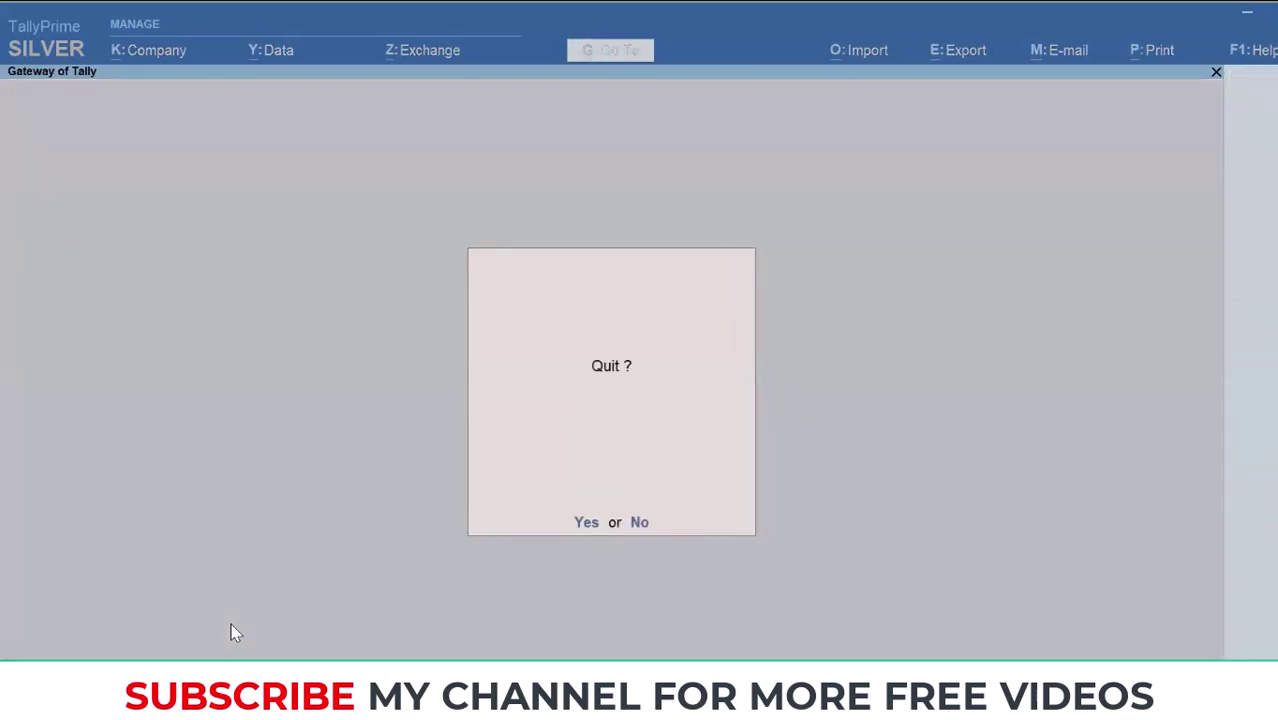
key("Escape")
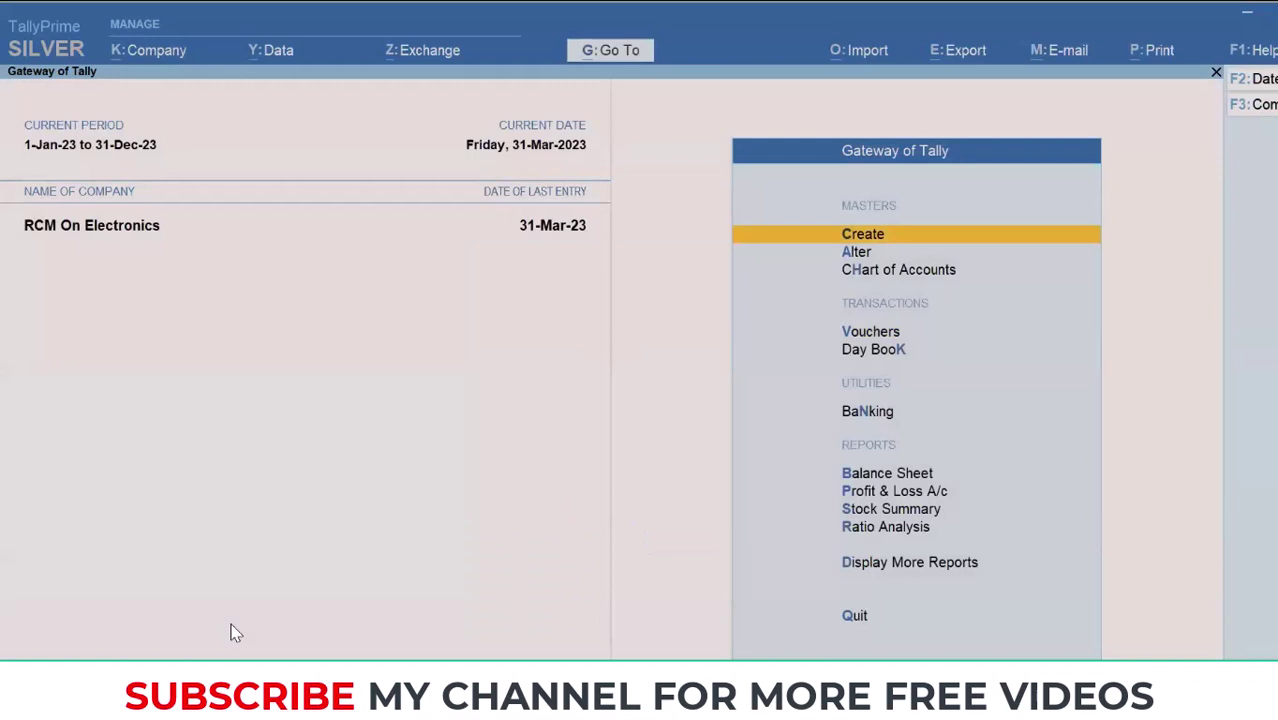
Open the Reverse Charge Report for VAT
key("d")
key("Down")
key("Down")
key("Down")
key("Down")
key("Down")
key("Down")
key("Down")
key("Down")
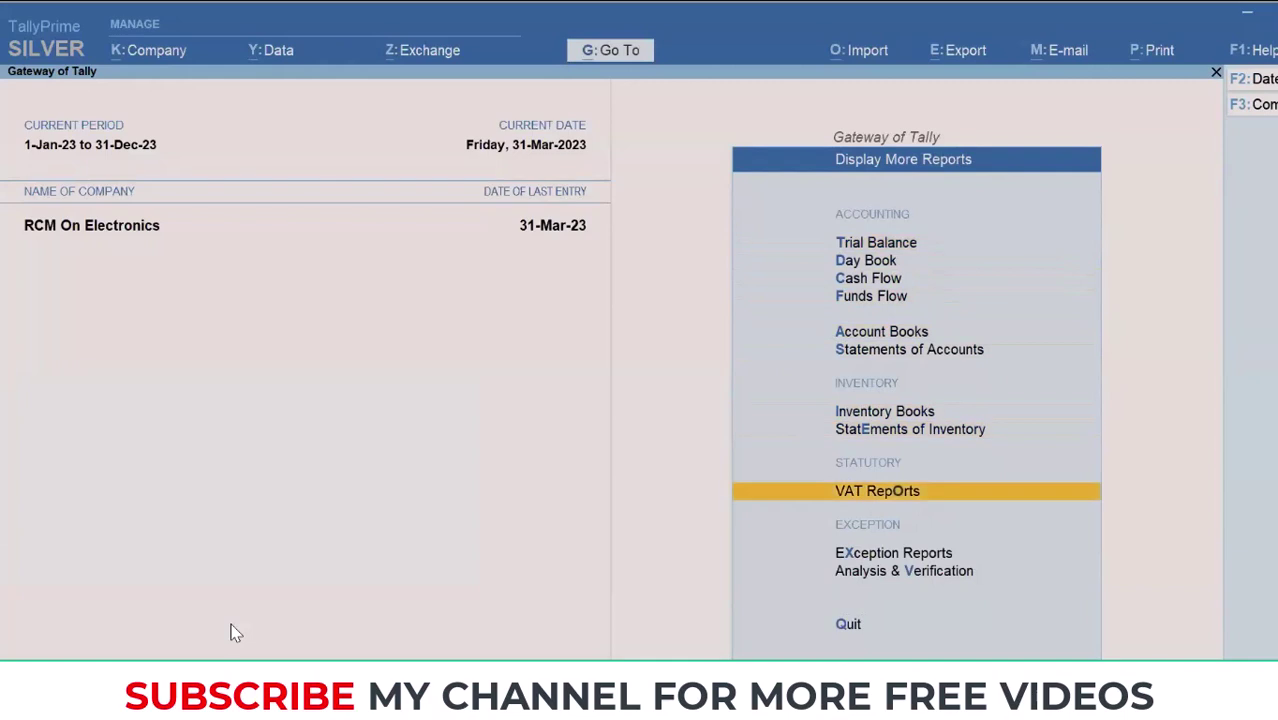
key("Return")
key("Down")
key("Down")
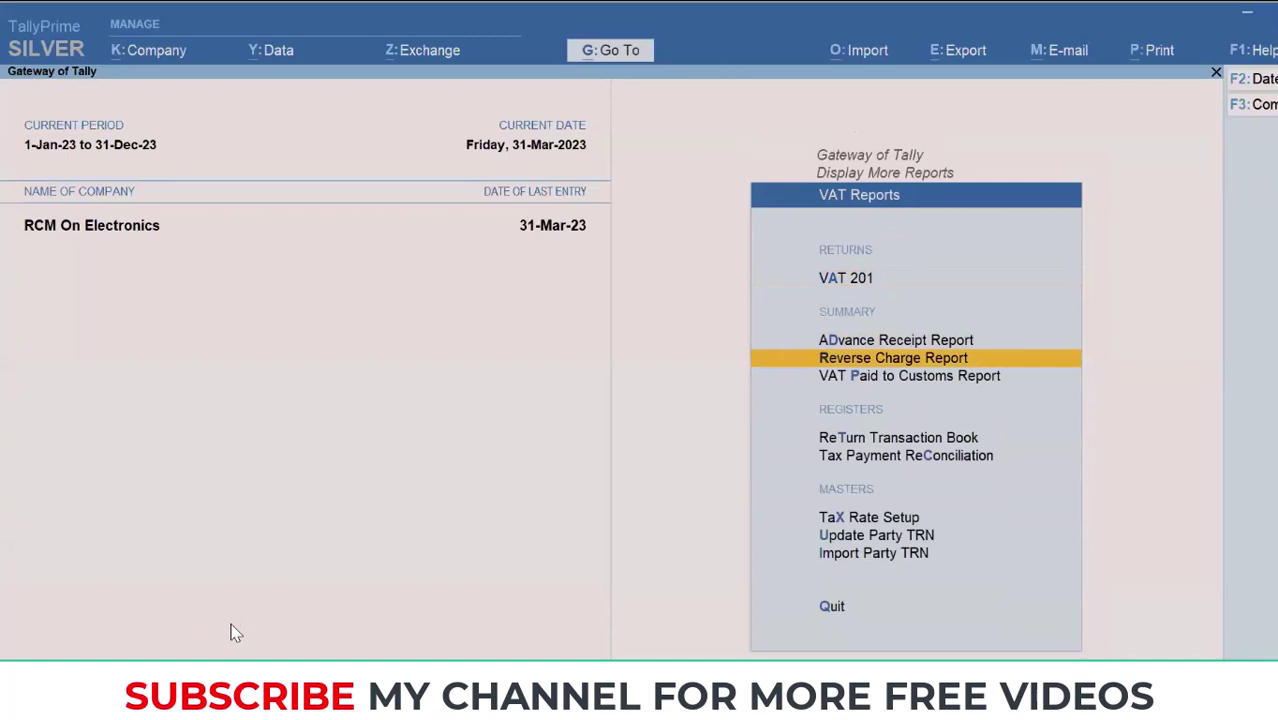
key("Return")
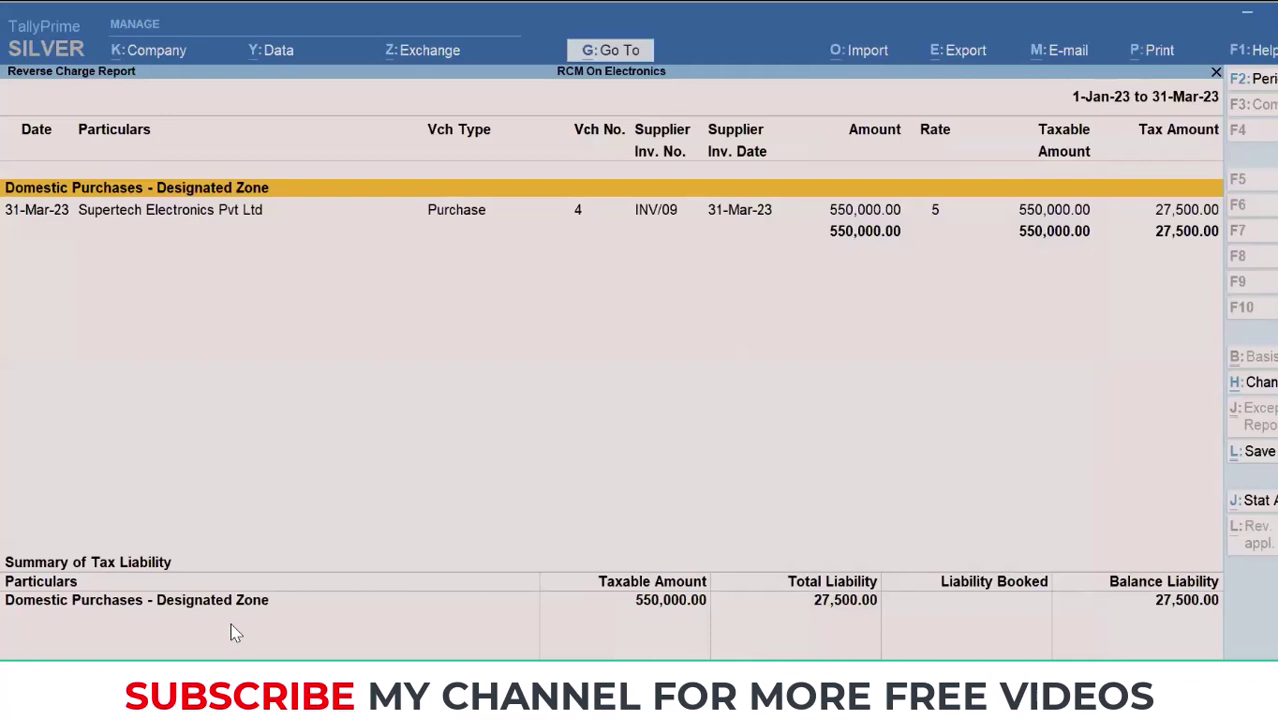
Start a stat adjustment for Domestic Purchases - Designated Zone: Increase of Tax Liability & Input Tax Credit, Purchase from Designated Zone, not declared to Customs
left_click(793, 606)
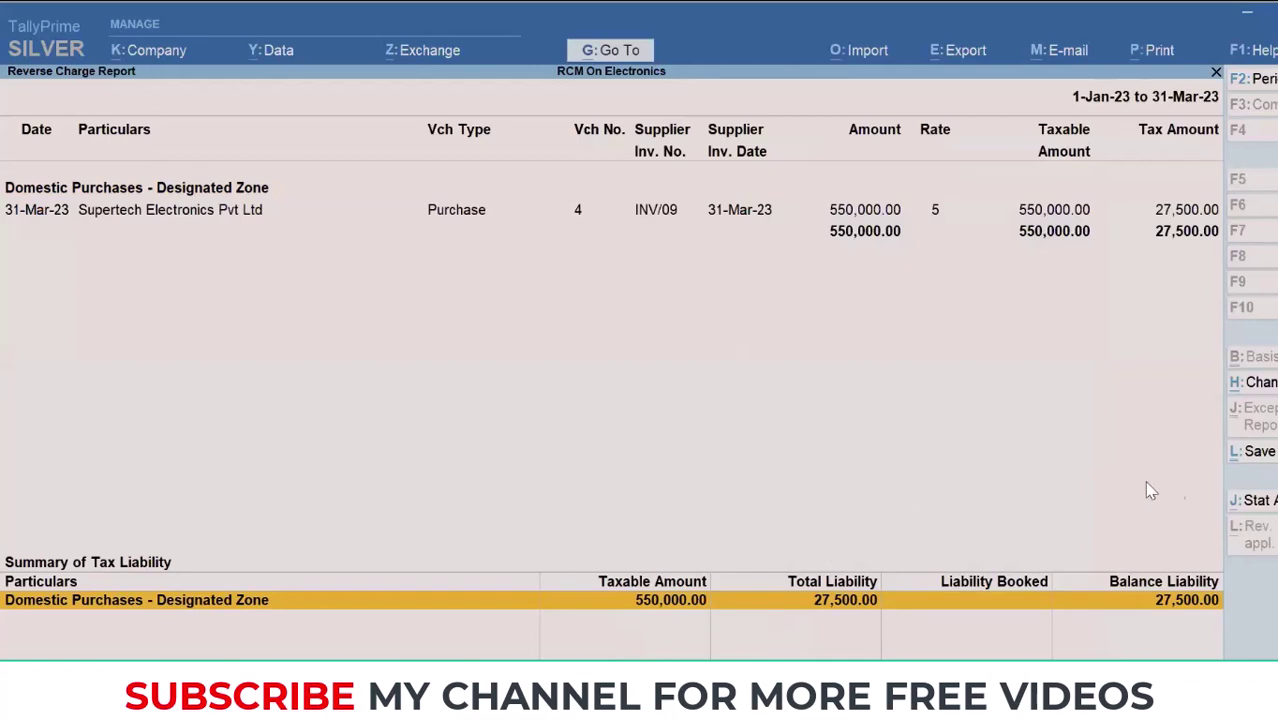
left_click(1265, 505)
key("BackSpace")
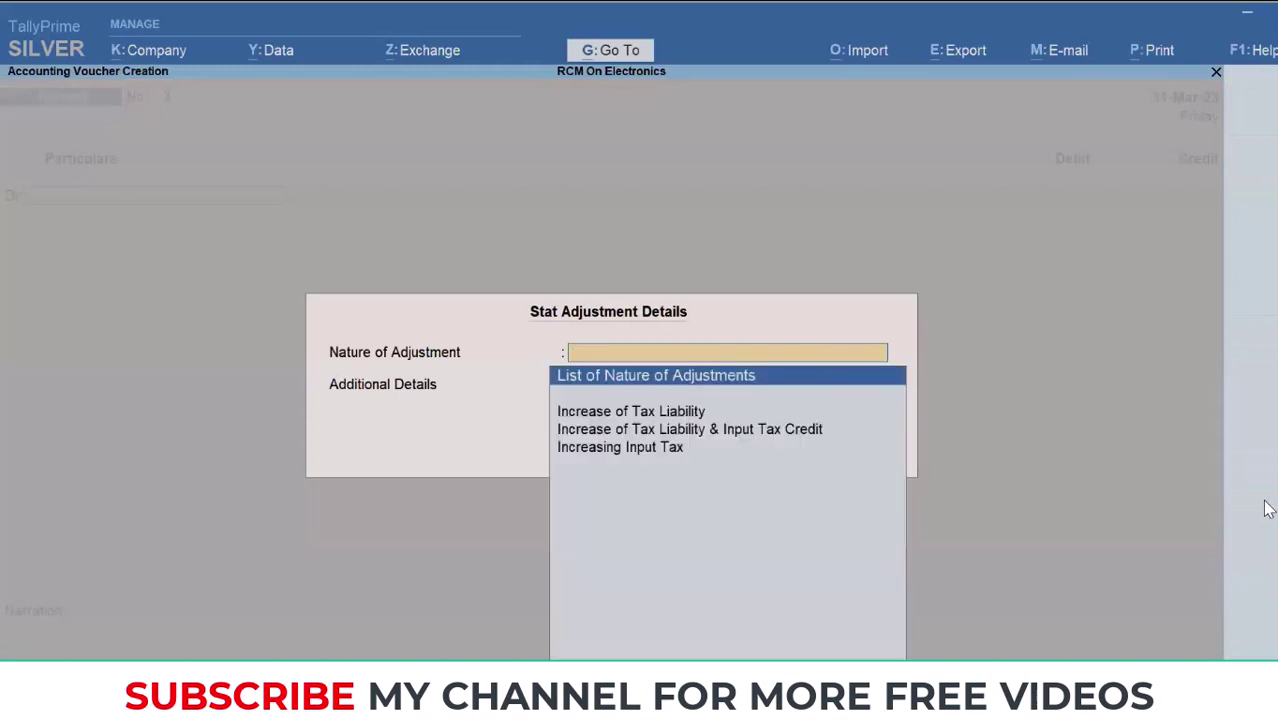
key("Down")
key("Down")
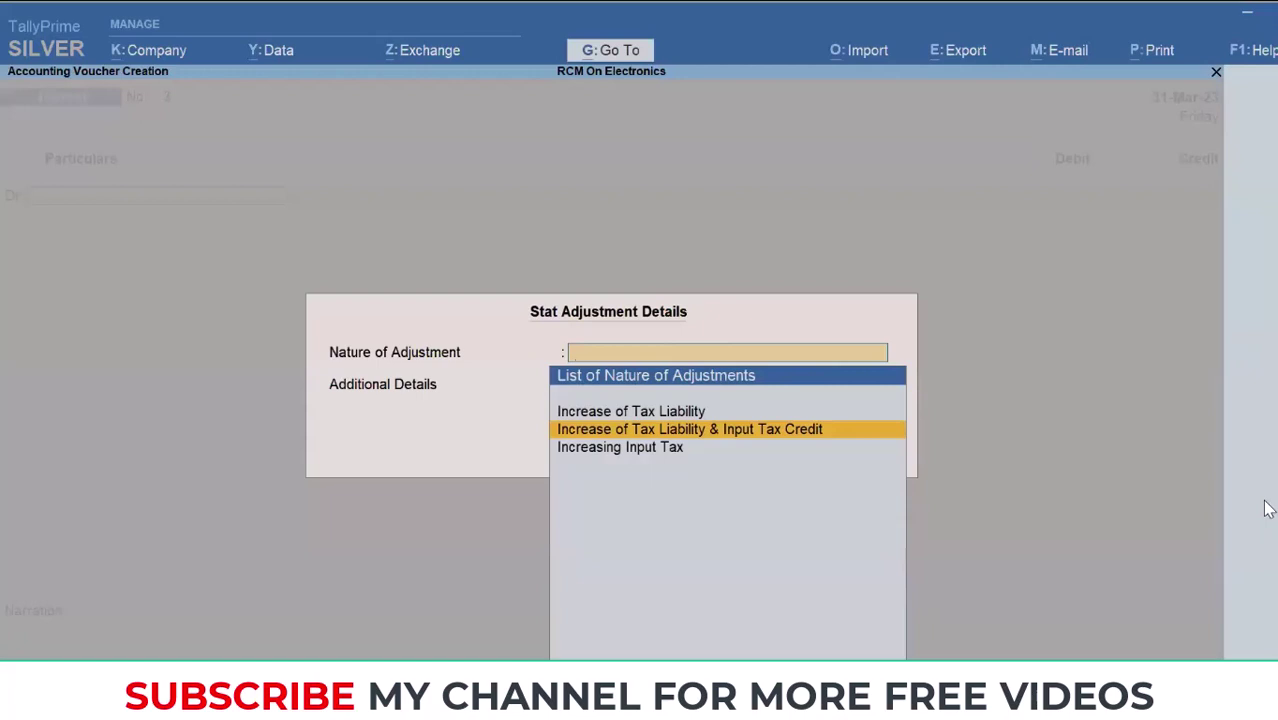
key("Return")
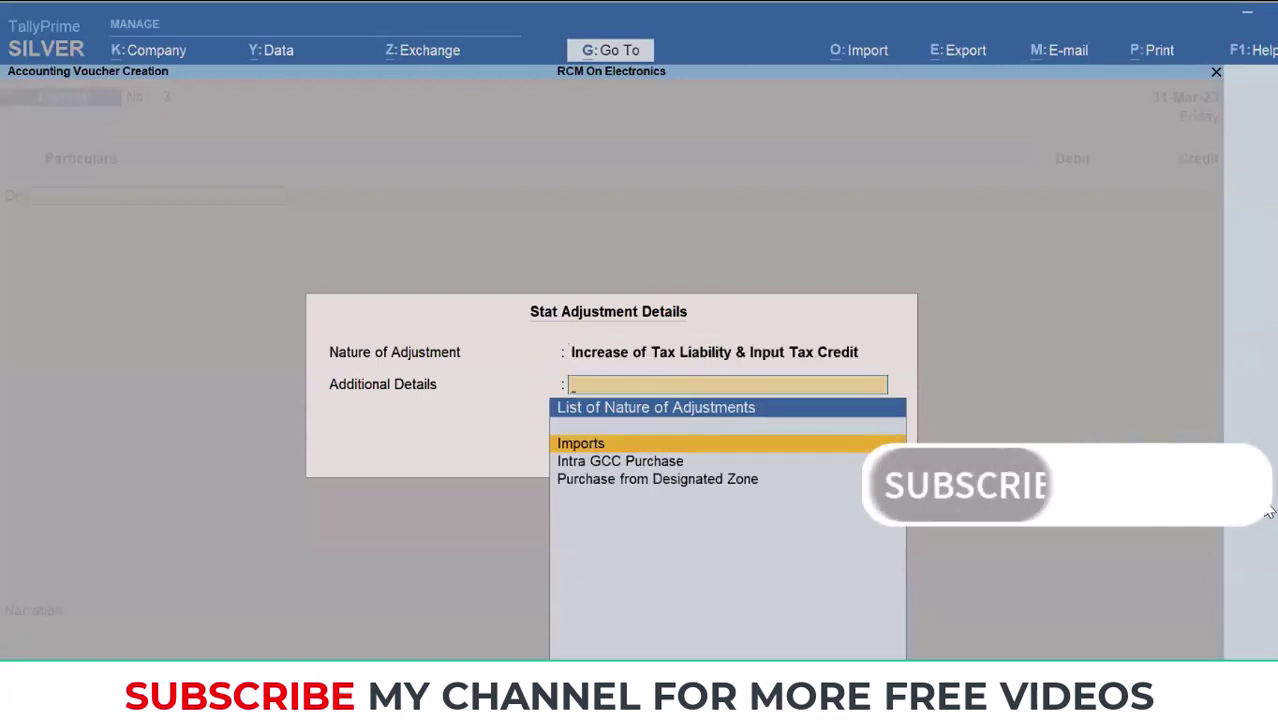
key("Down")
key("Down")
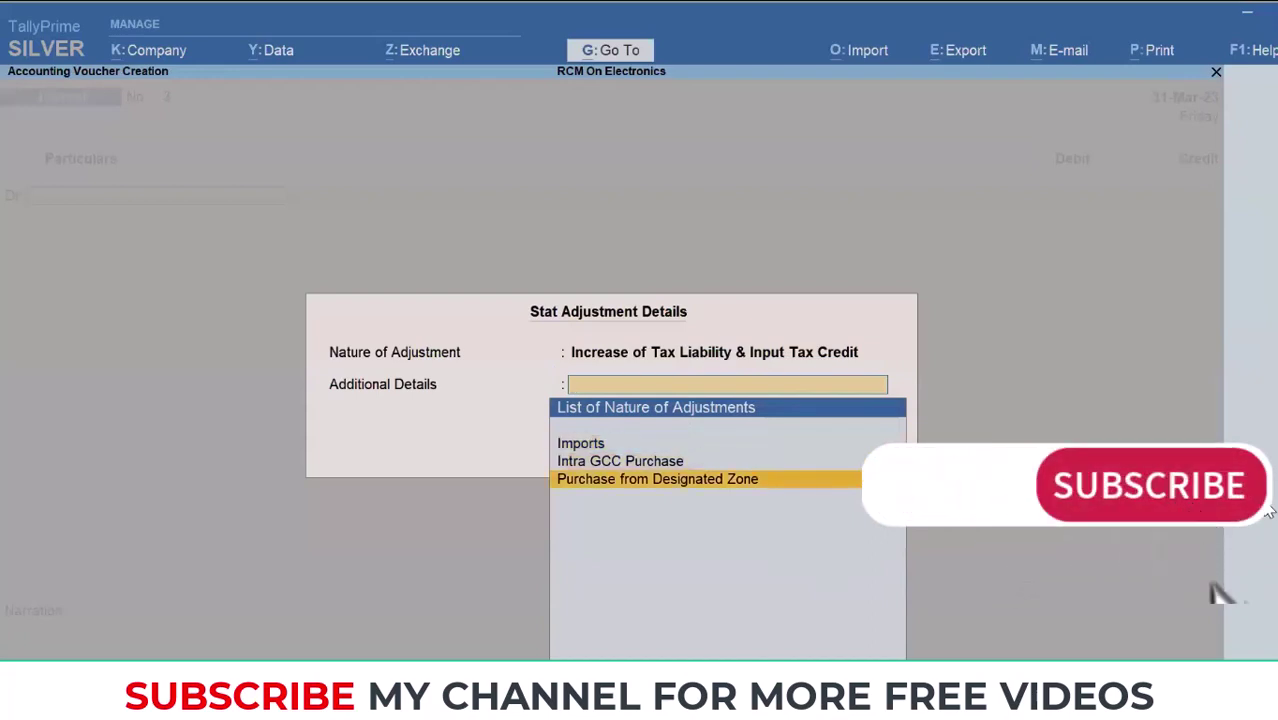
key("Return")
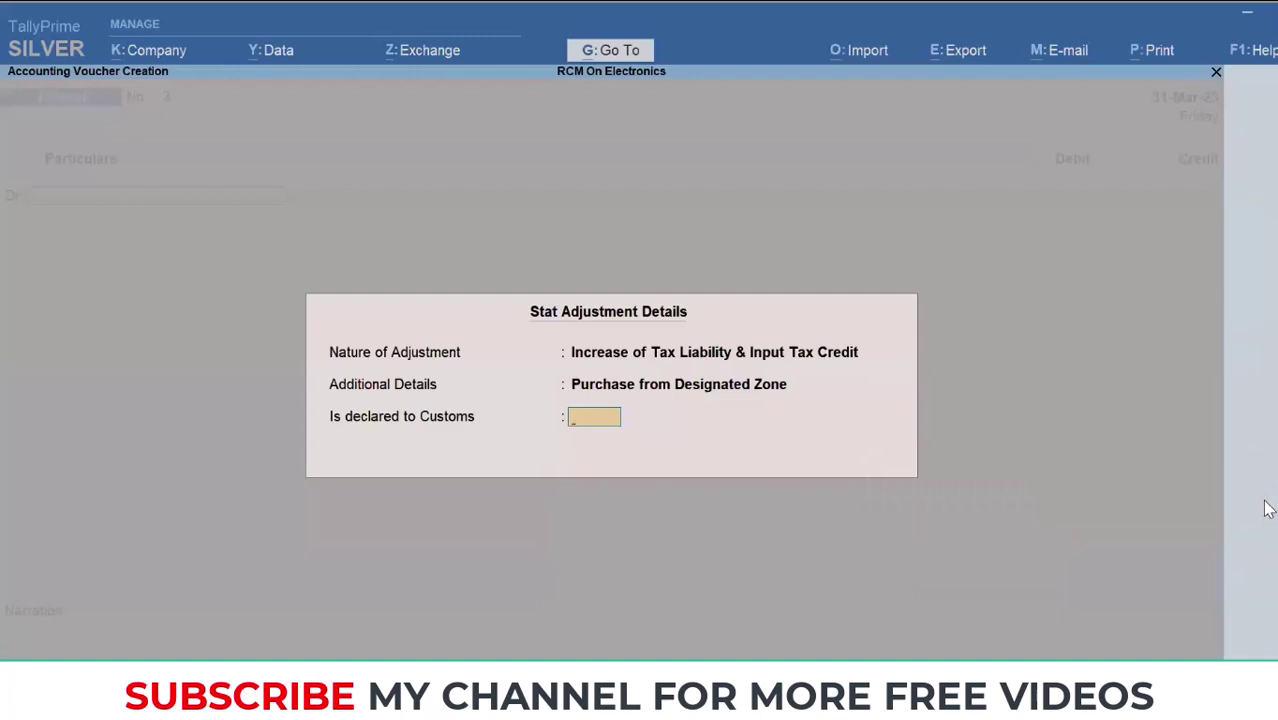
type("n")
key("Return")
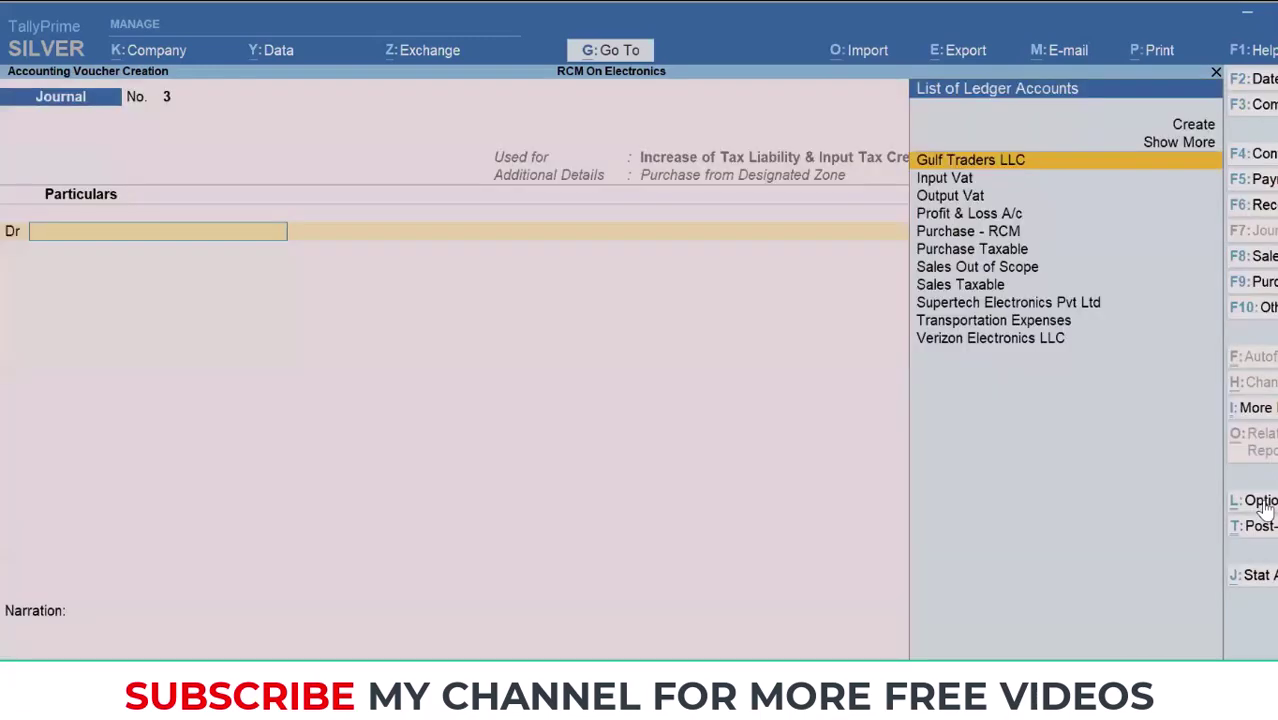
Debit the Input Vat ledger with 27500 on a taxable value of 550000 at 5%
key("Down")
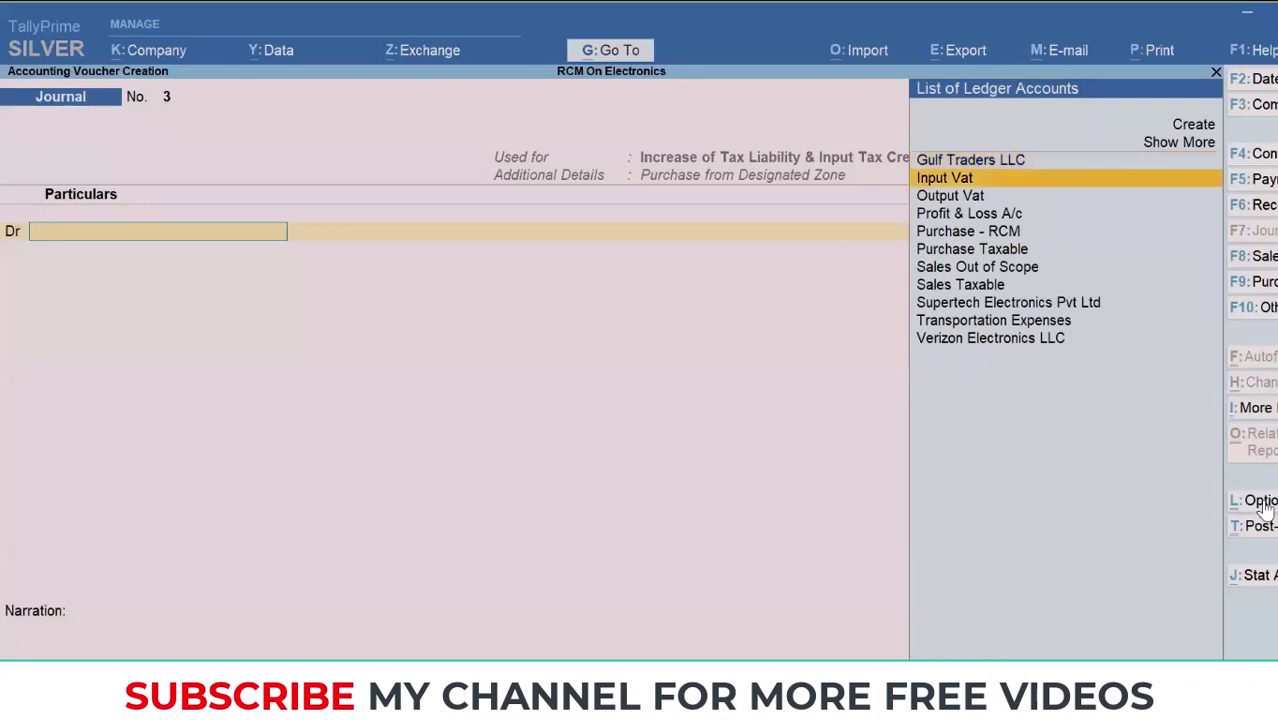
key("Return")
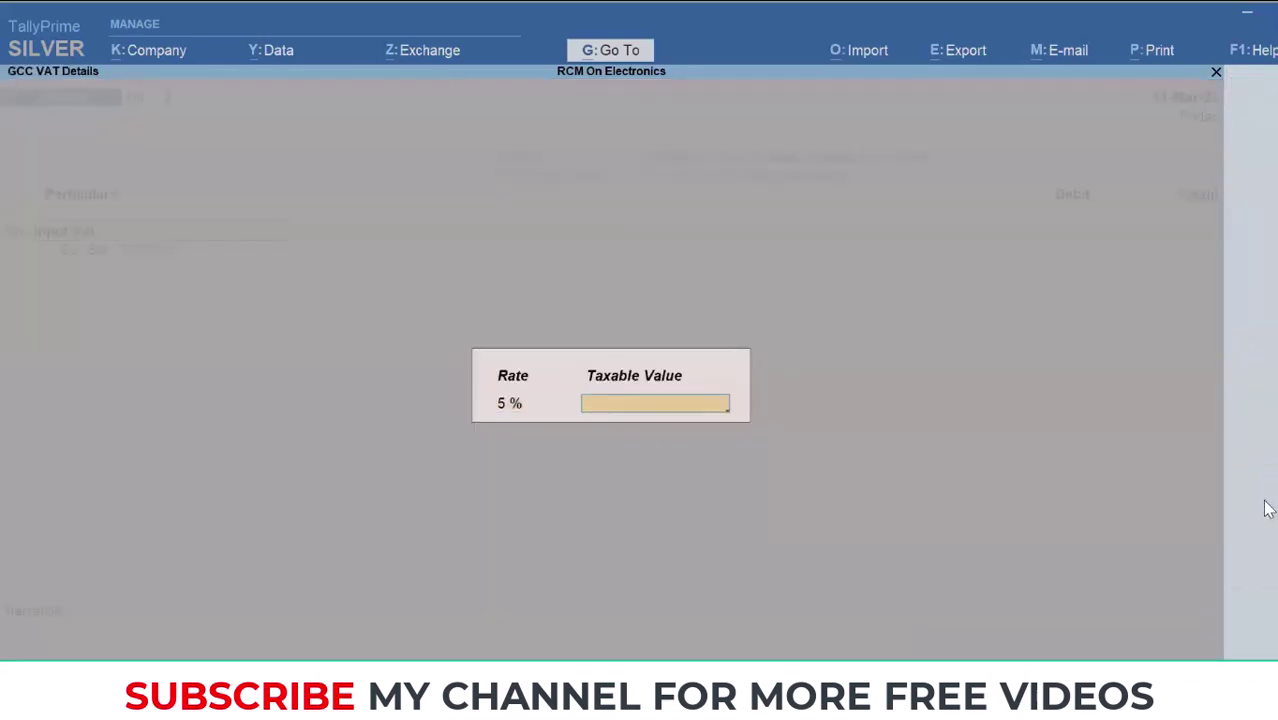
type("550000")
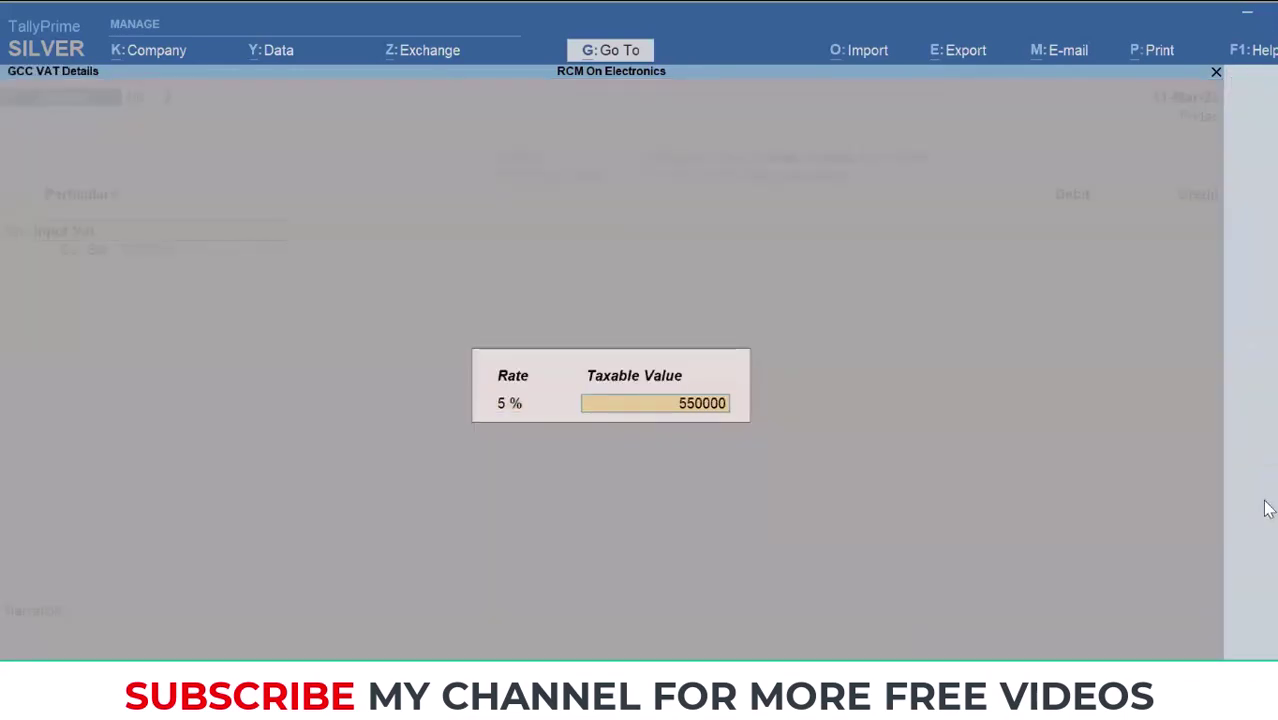
key("Return")
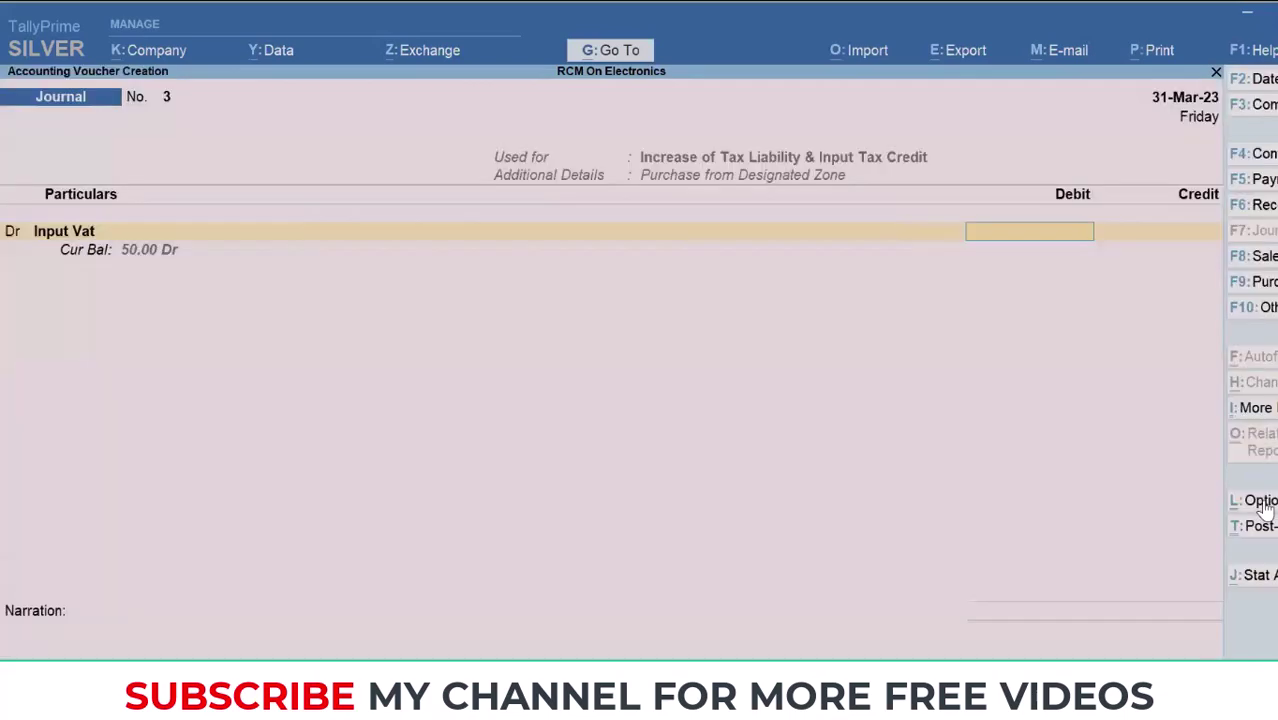
type("27500")
key("Return")
Credit Output Vat with 27,500.00 on a taxable value of 550,000.00, leave the narration blank and save the journal voucher
key("Return")
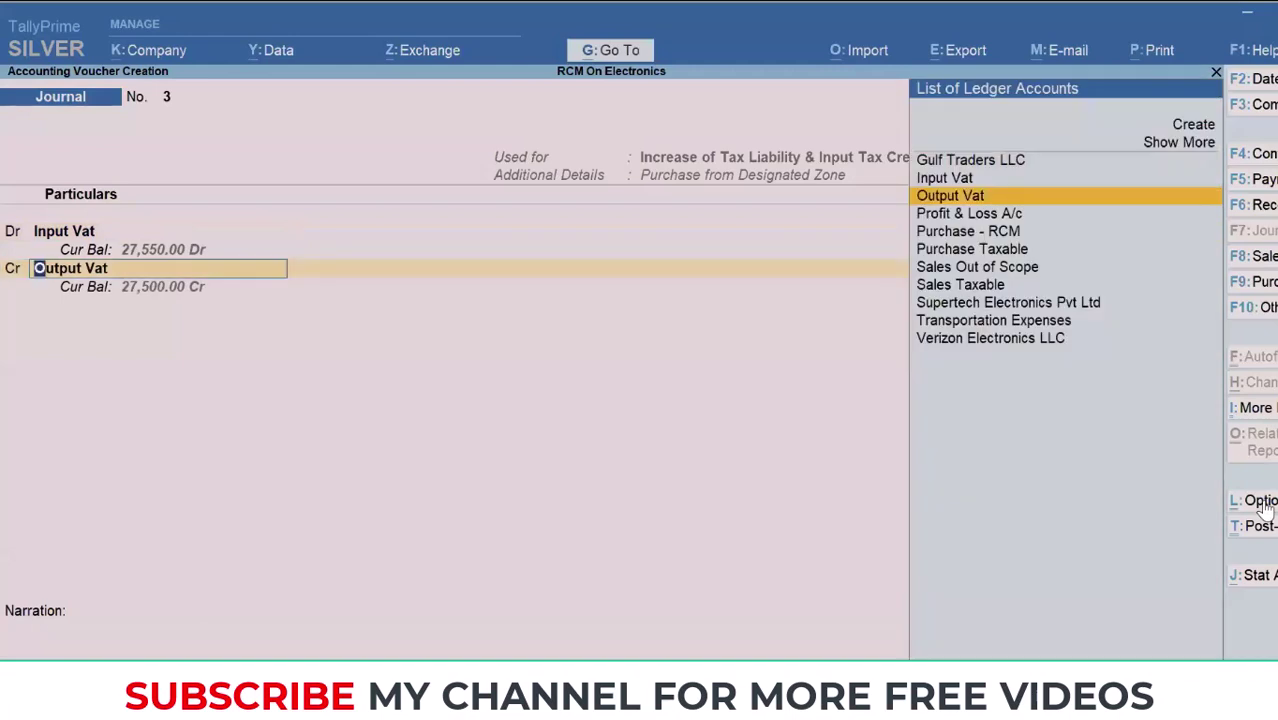
key("Return")
key("Return")
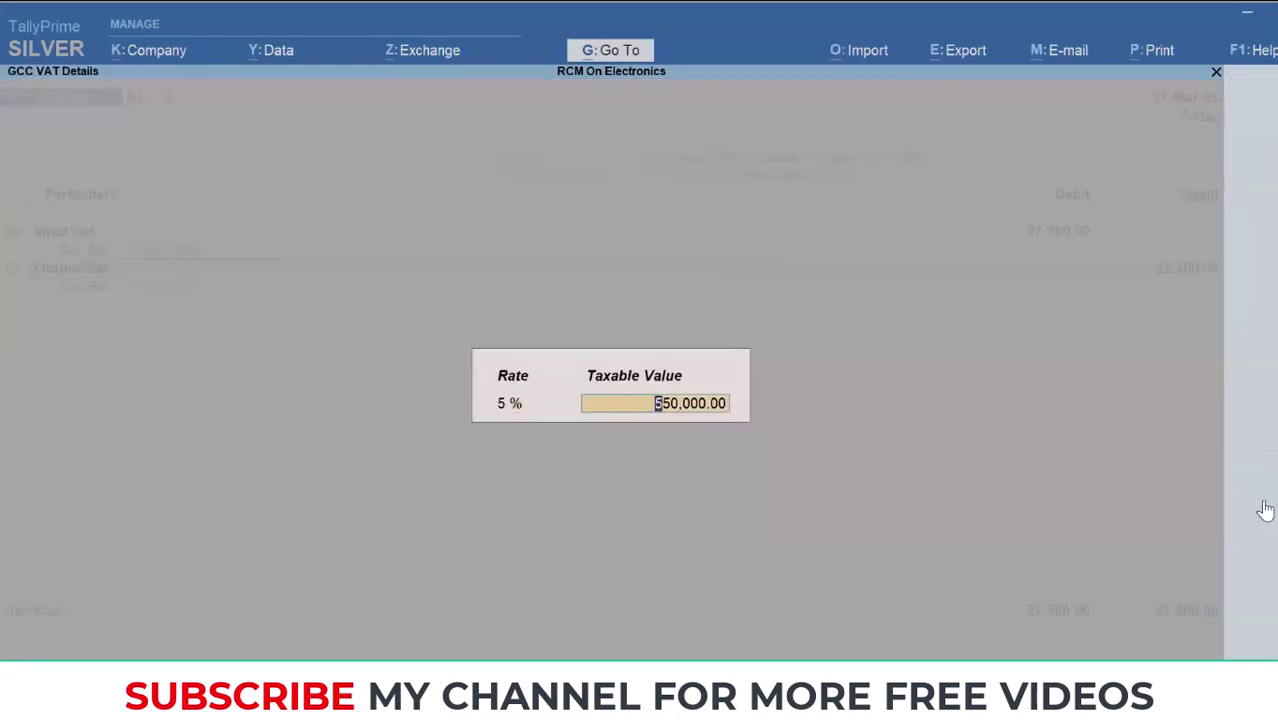
key("Return")
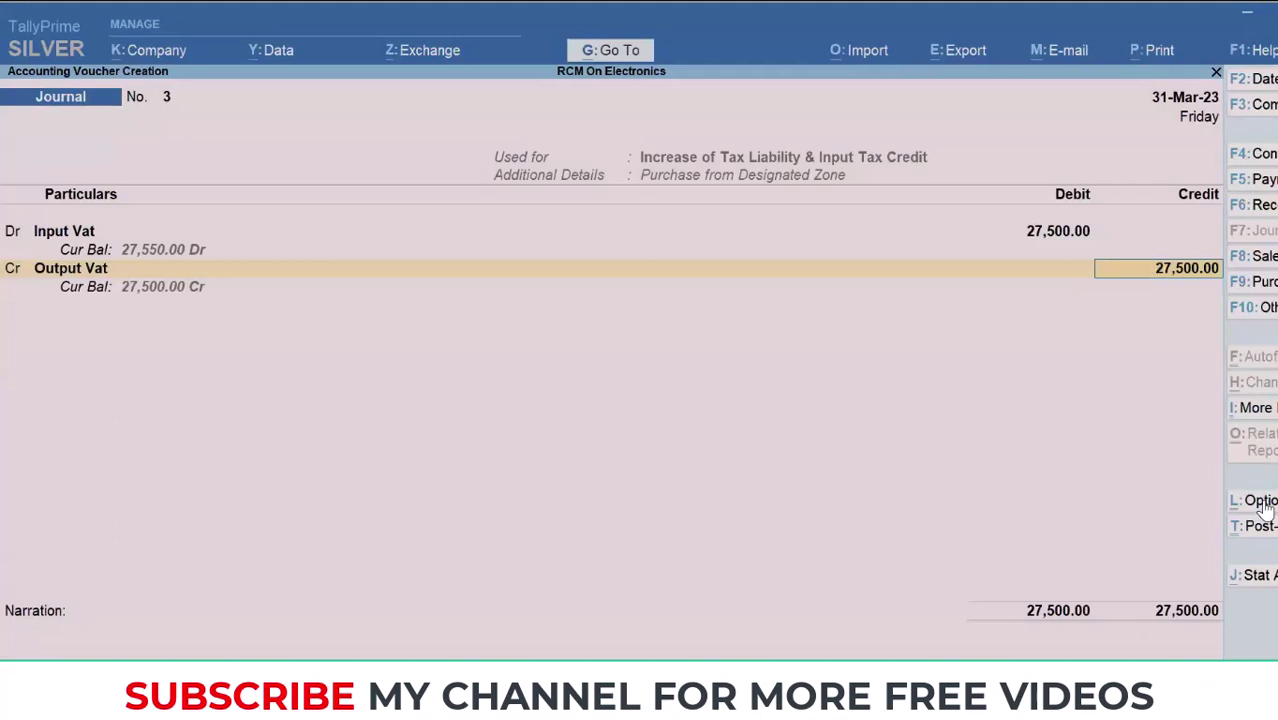
key("Return")
key("Return")
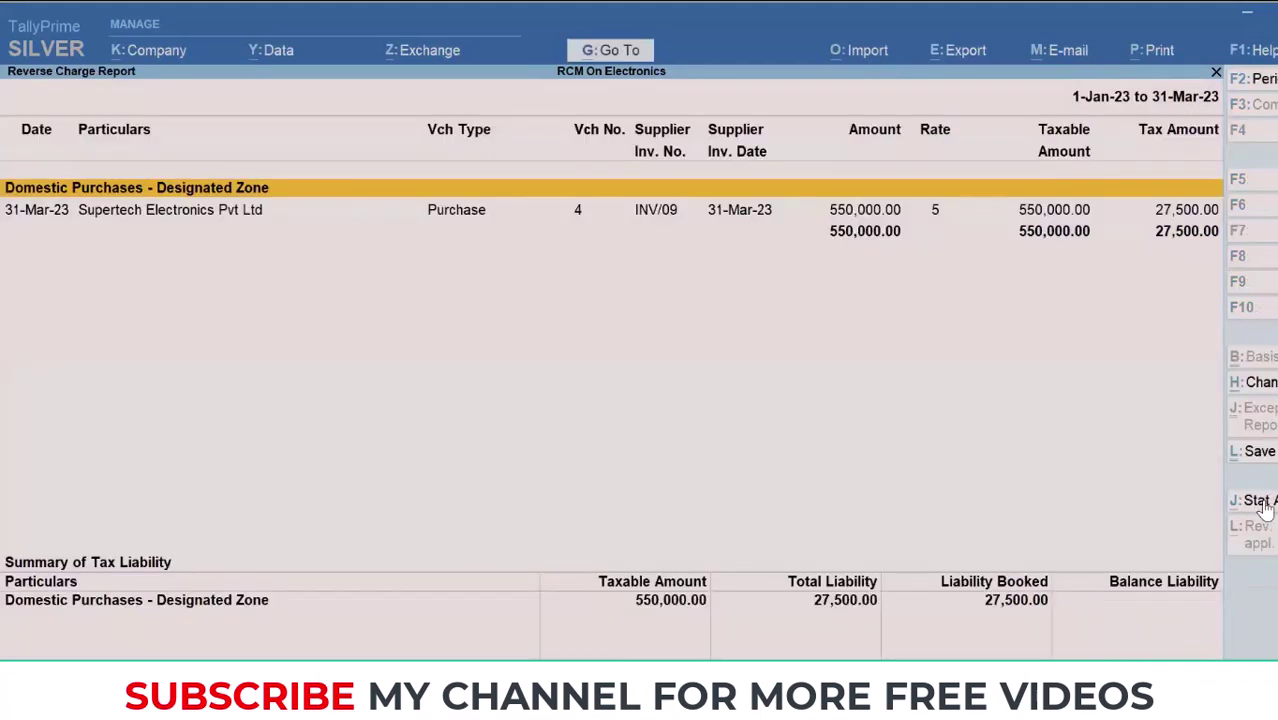
Check the Domestic Purchases - Designated Zone balance in the Summary of Tax Liability, and close the Reverse Charge Report
key("Down")
key("Down")
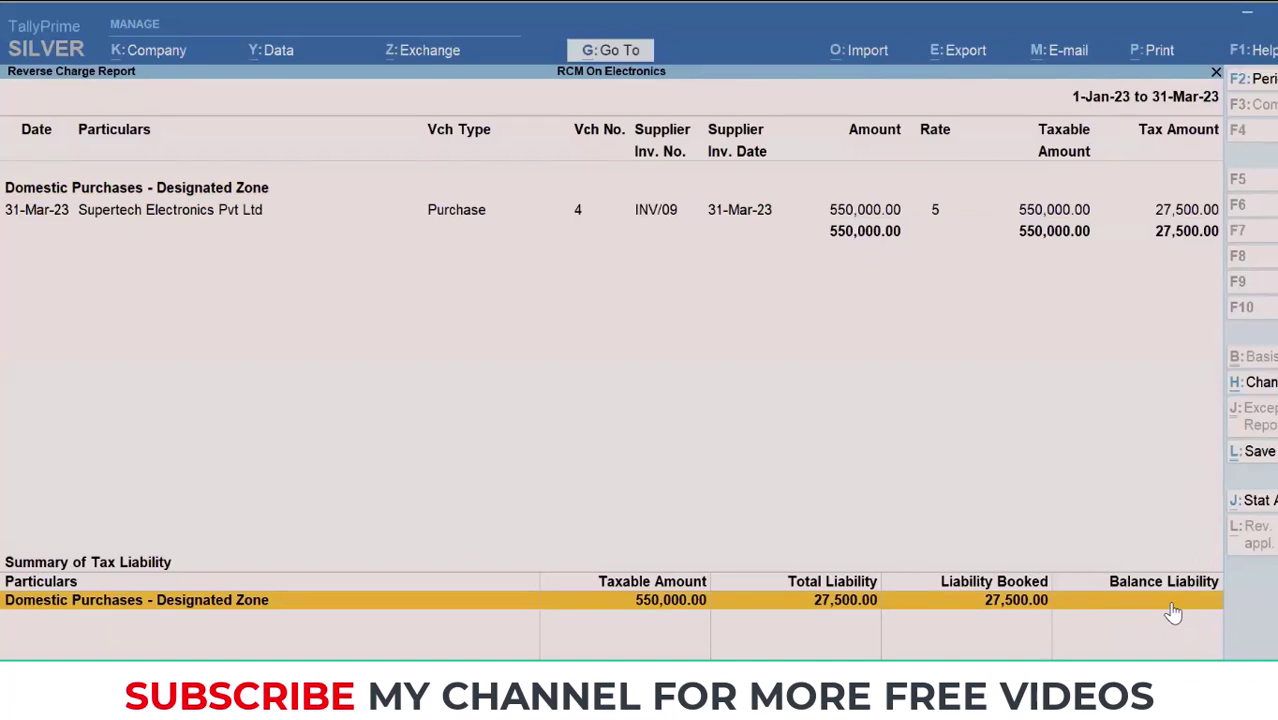
key("Escape")
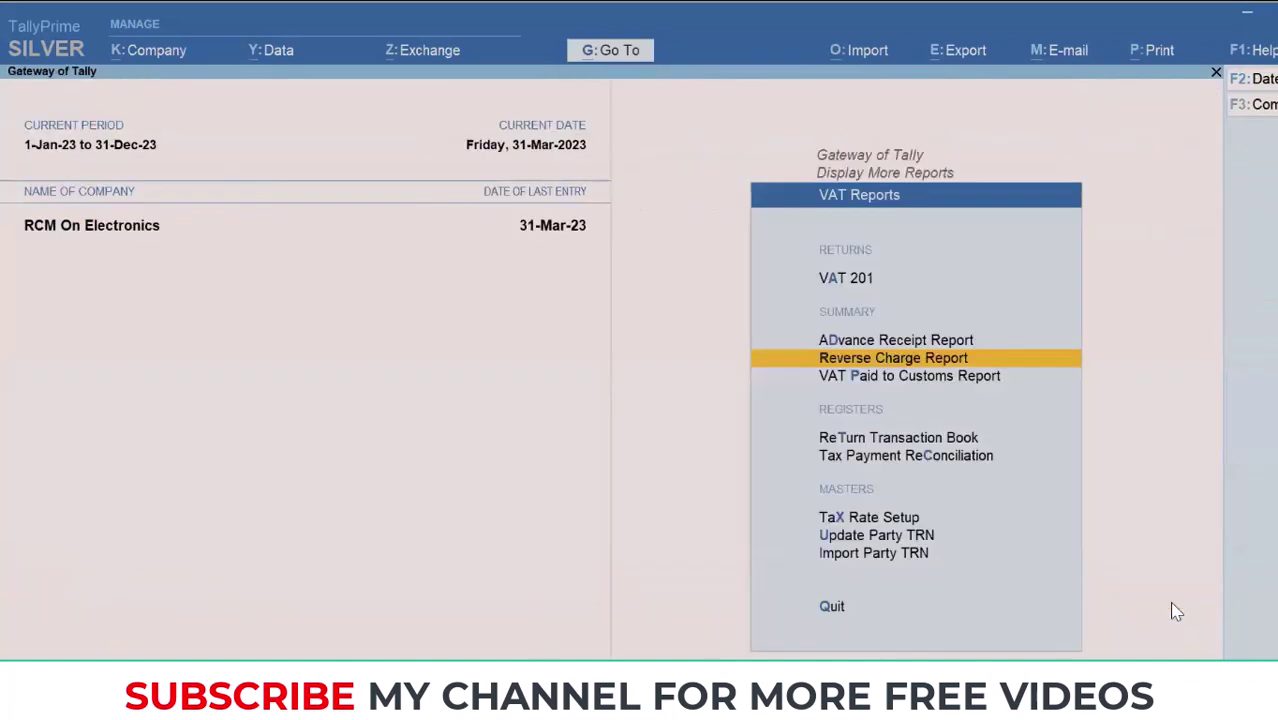
Open the VAT 201 return and examine the Reverse Charge line under Sales (Outwards)
key("Up")
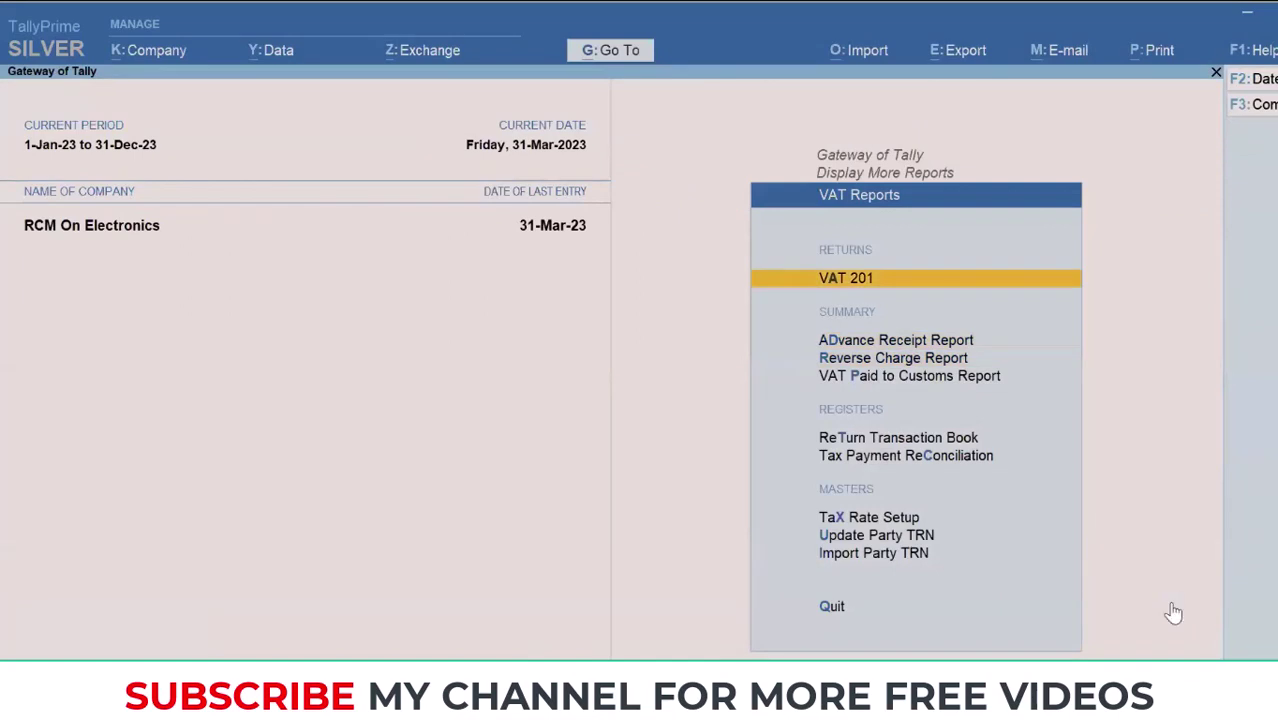
key("Return")
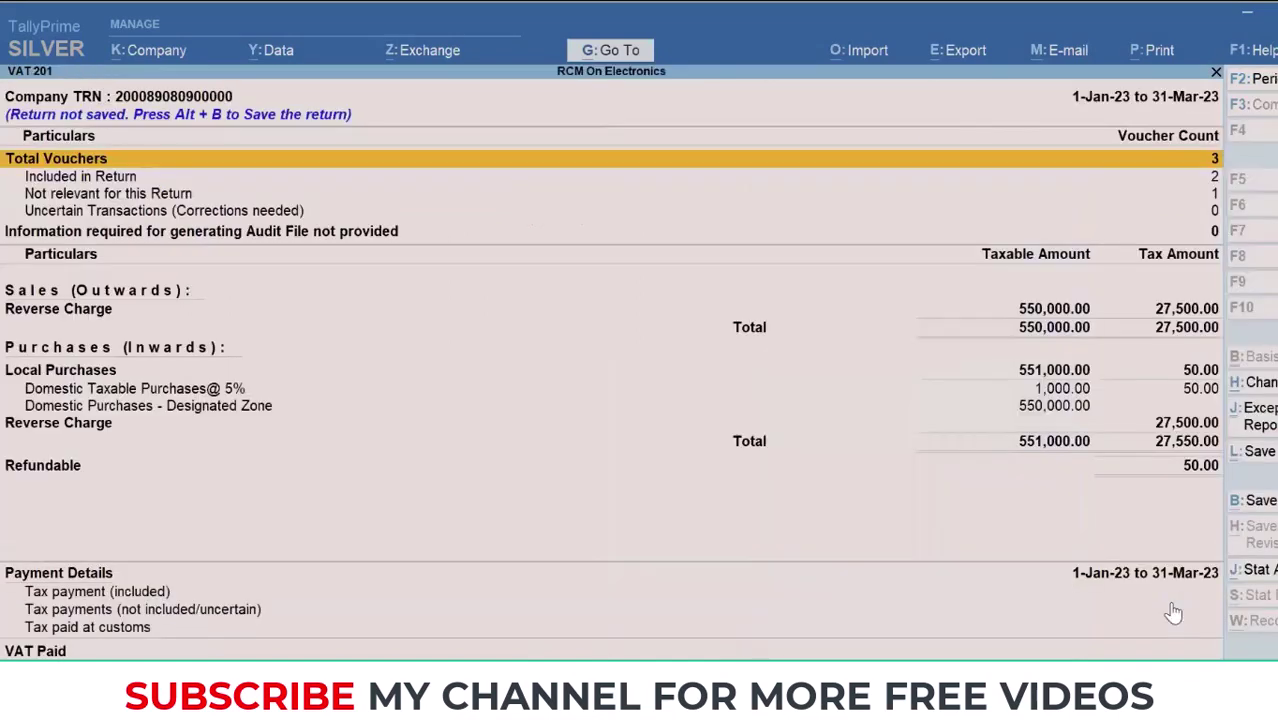
key("Down")
key("Down")
key("Down")
key("Down")
key("Down")
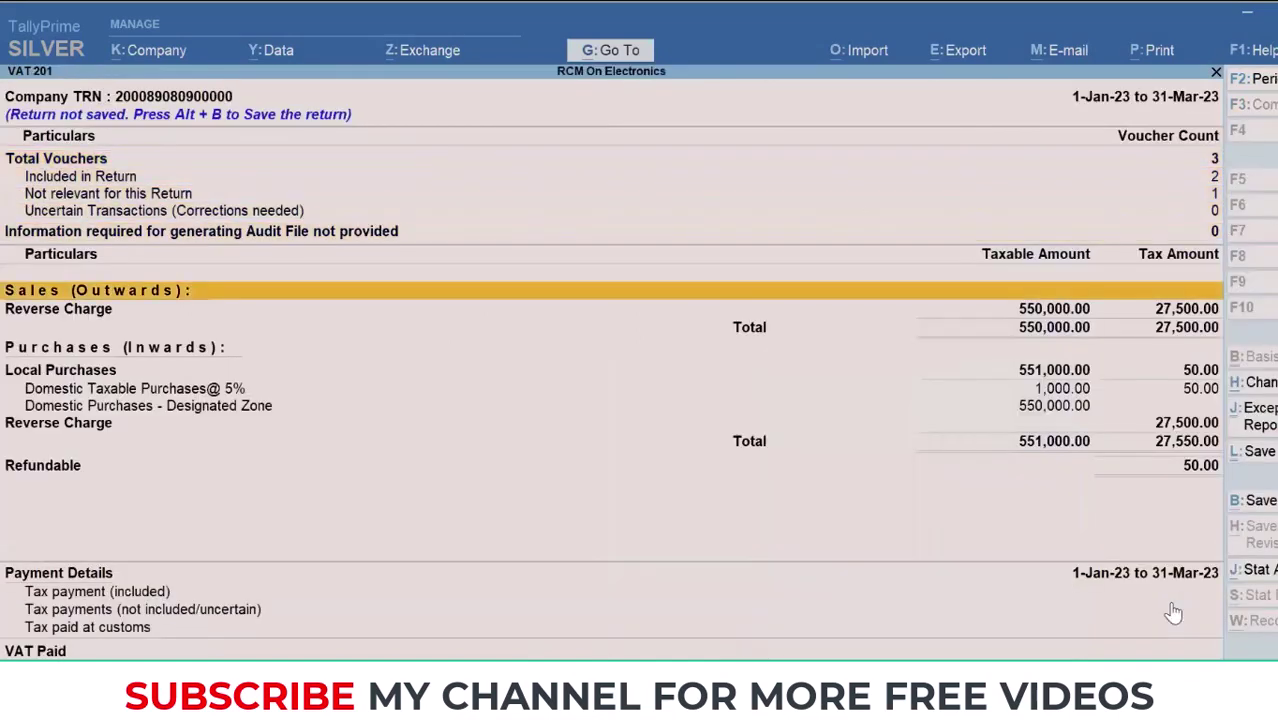
key("Down")
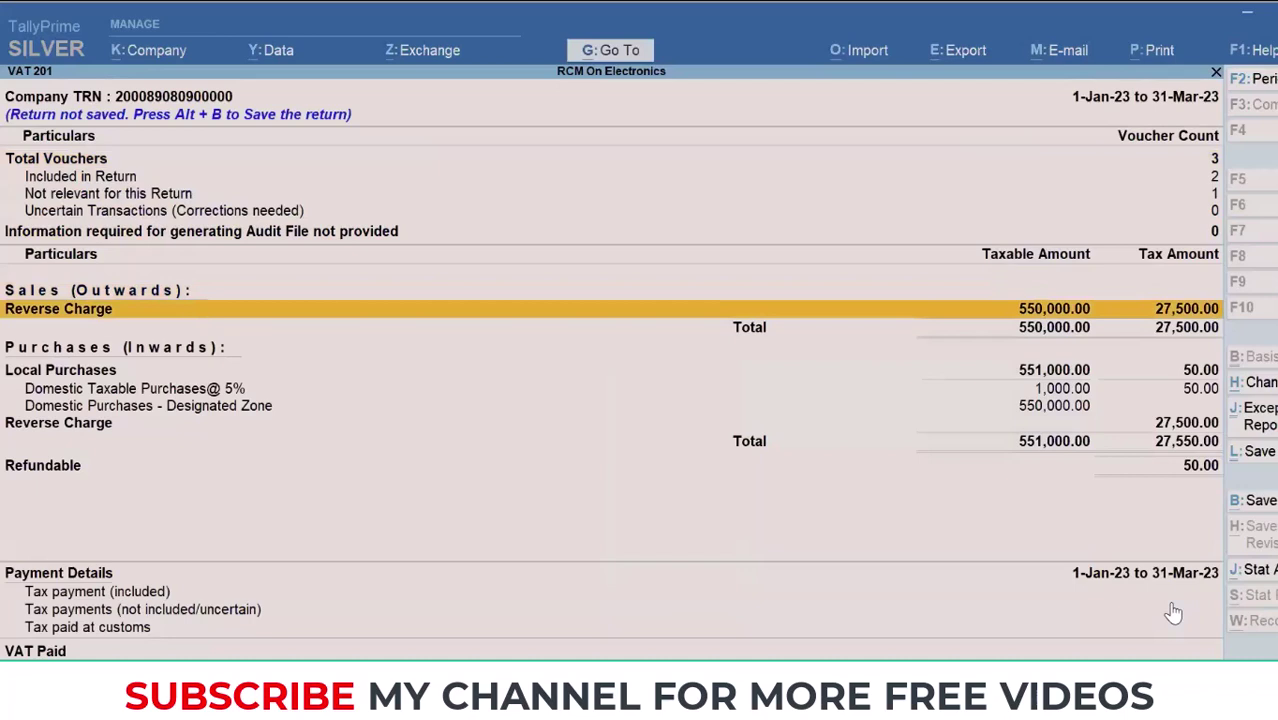
Examine the Reverse Charge and Domestic Taxable Purchases@ 5% lines under Purchases (Inwards) in the VAT 201 return
key("Down")
key("Down")
key("Down")
key("Down")
key("Down")
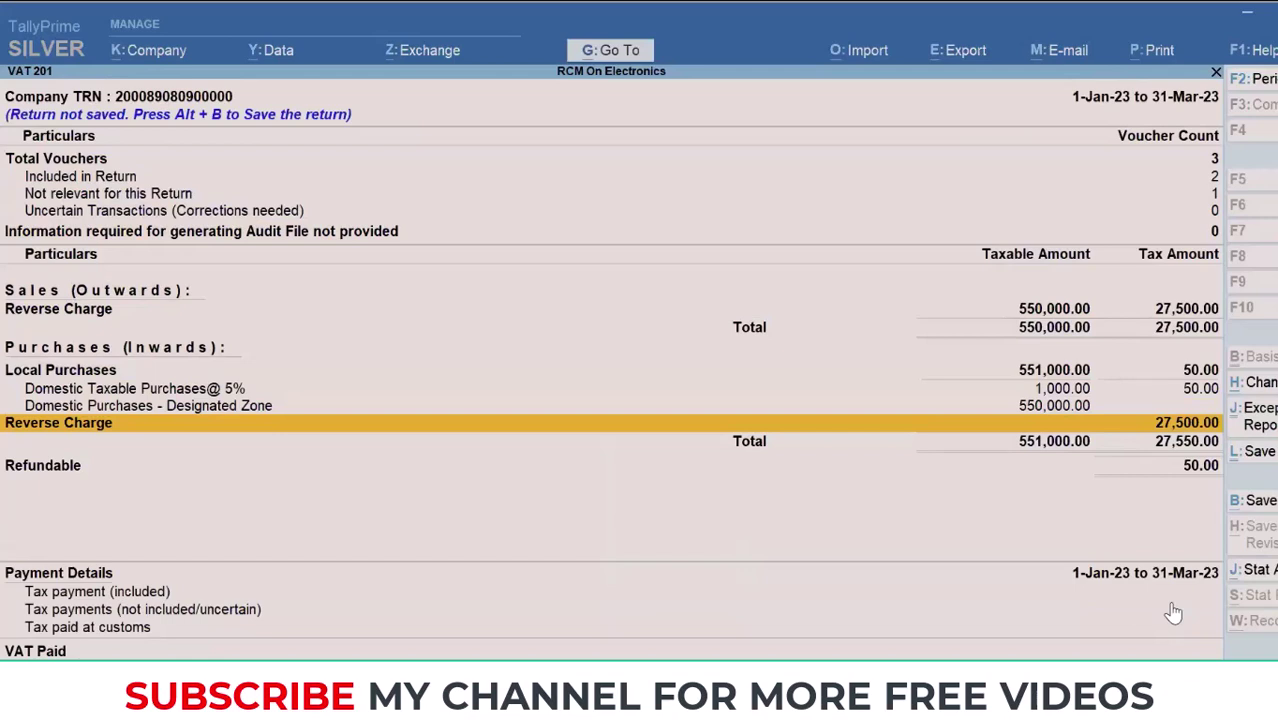
key("Up")
key("Up")
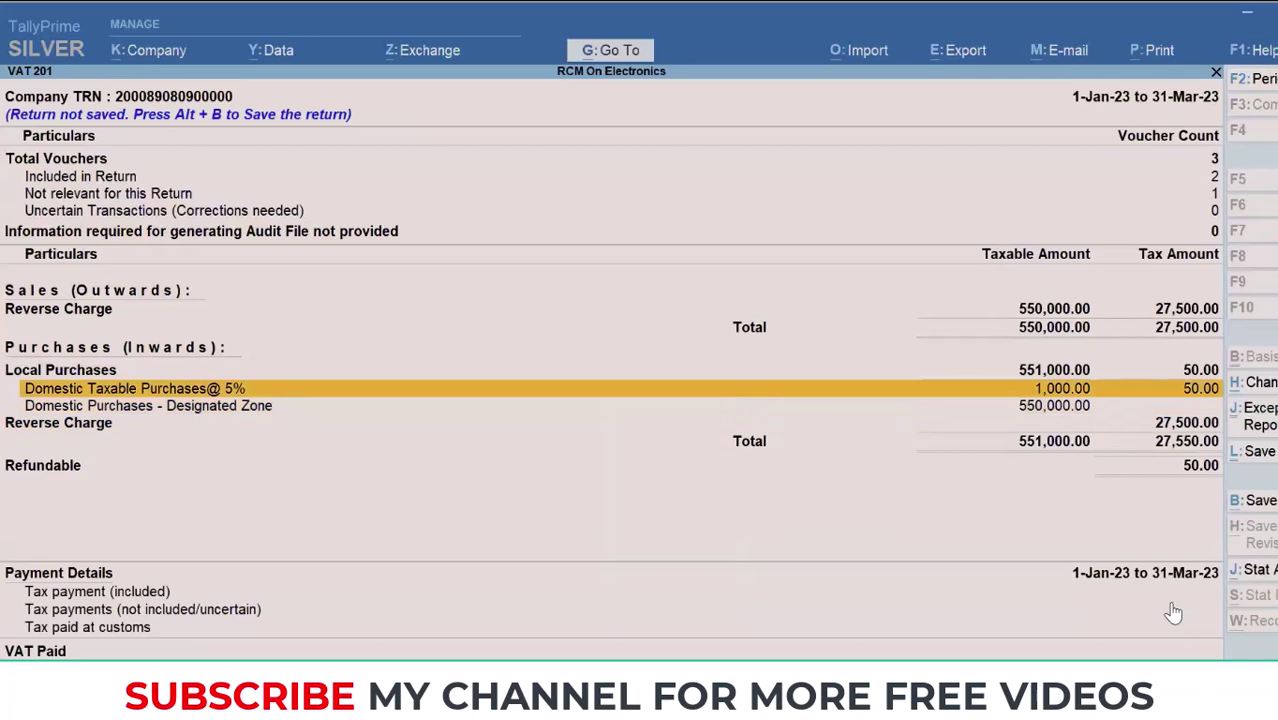